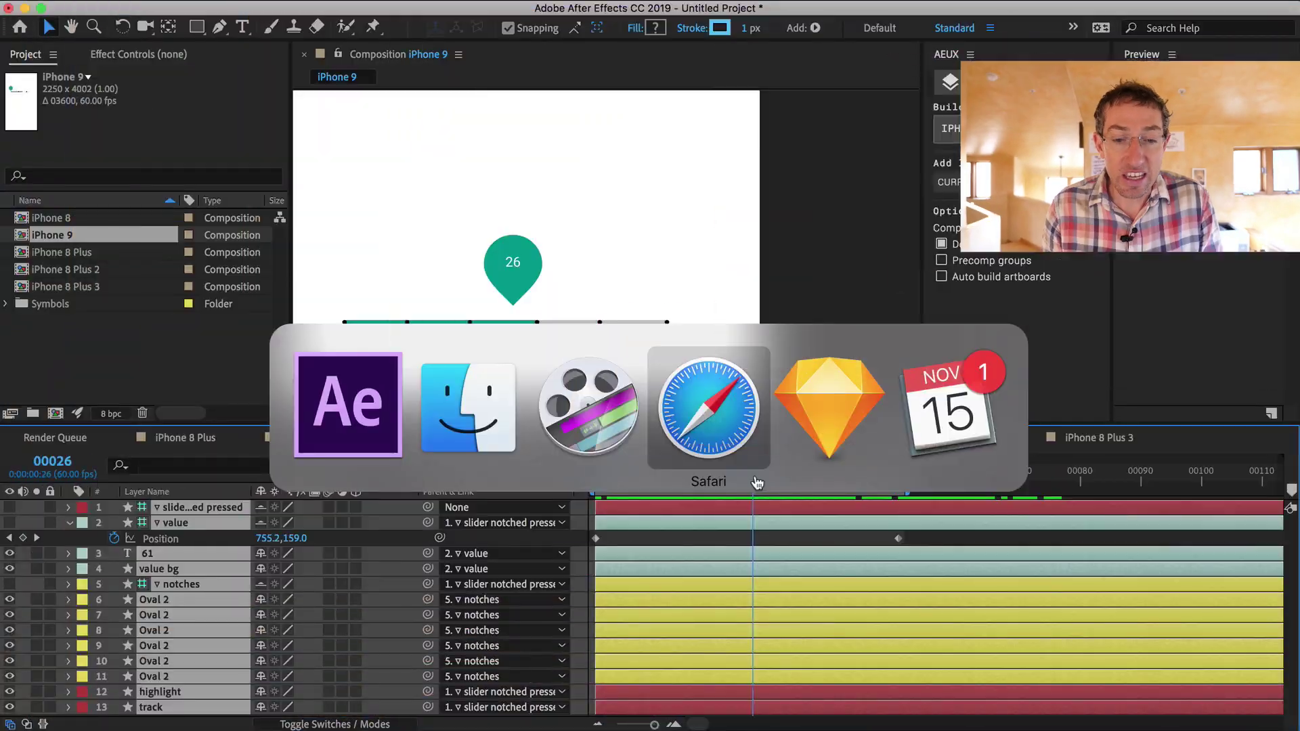
Step: In Safari, highlight the Sketch 52 warning heading and the paragraph about glitches on the Sketch2AE page
click(756, 482)
scroll(349, 330, down, 2)
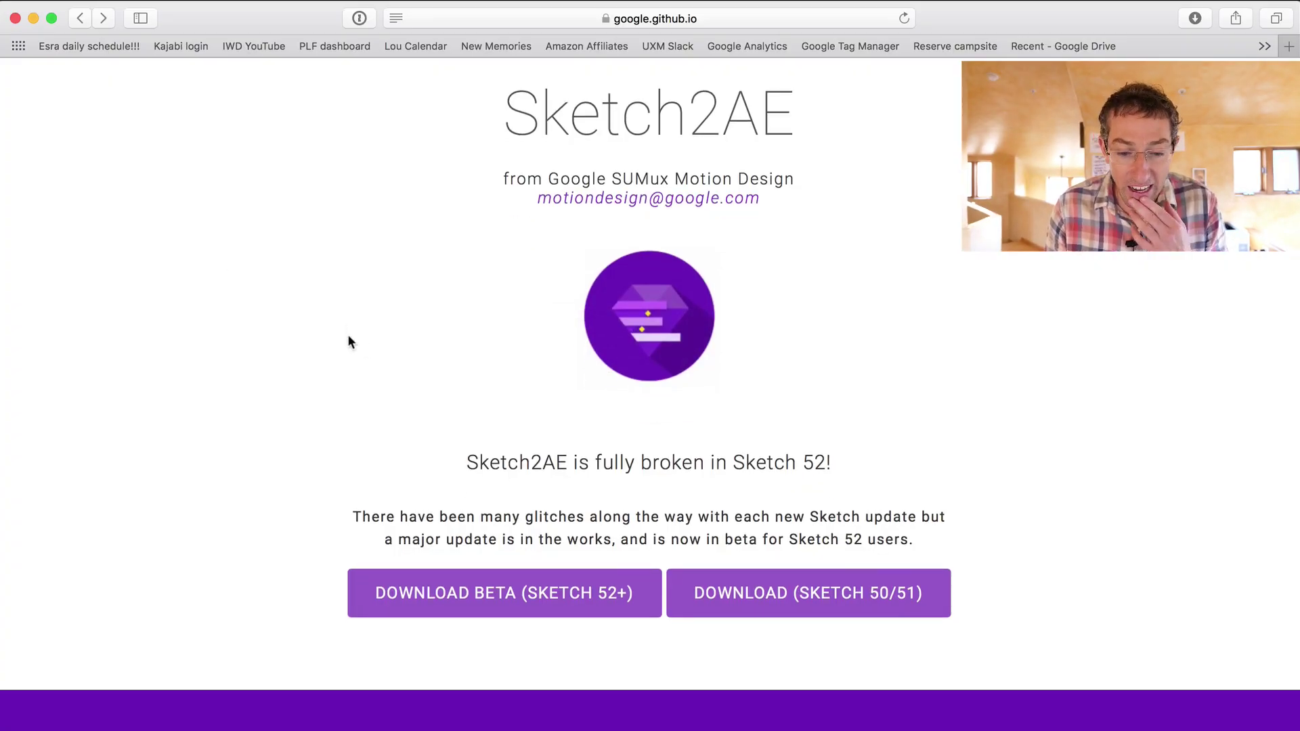
scroll(348, 335, up, 2)
drag(479, 515, 807, 517)
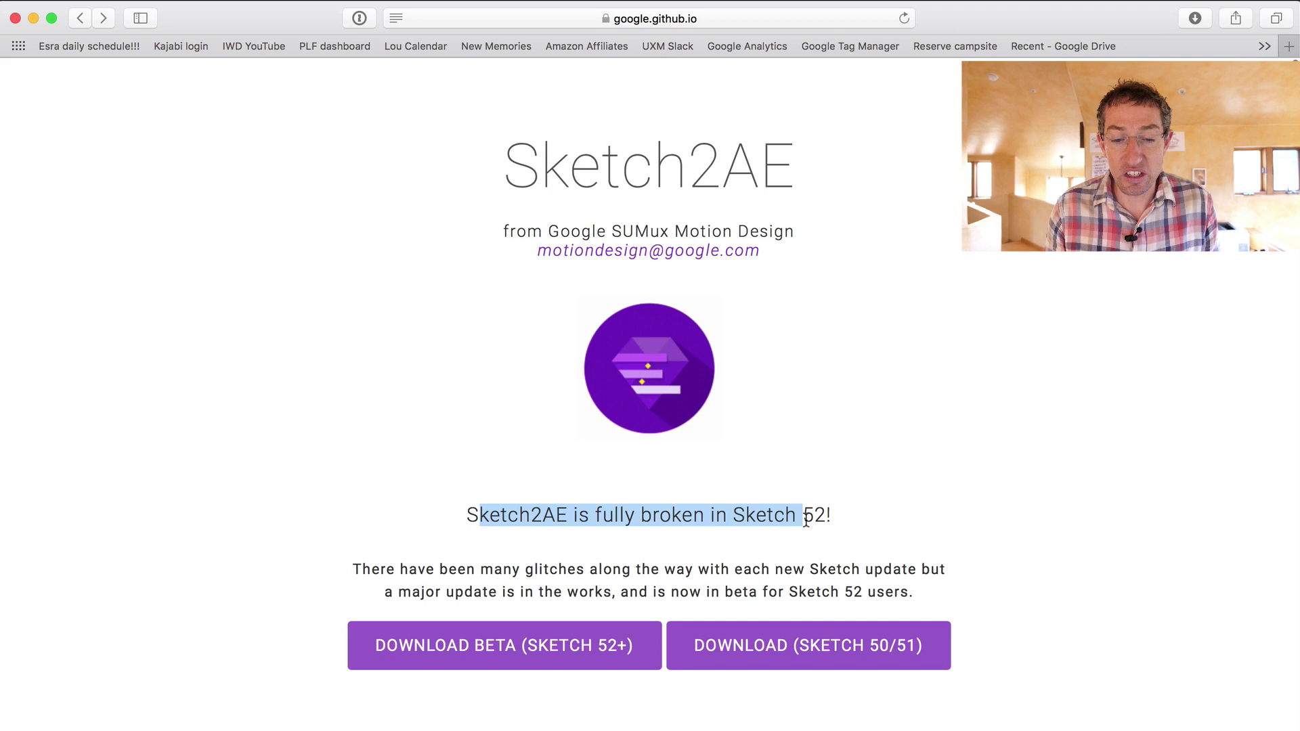
click(722, 513)
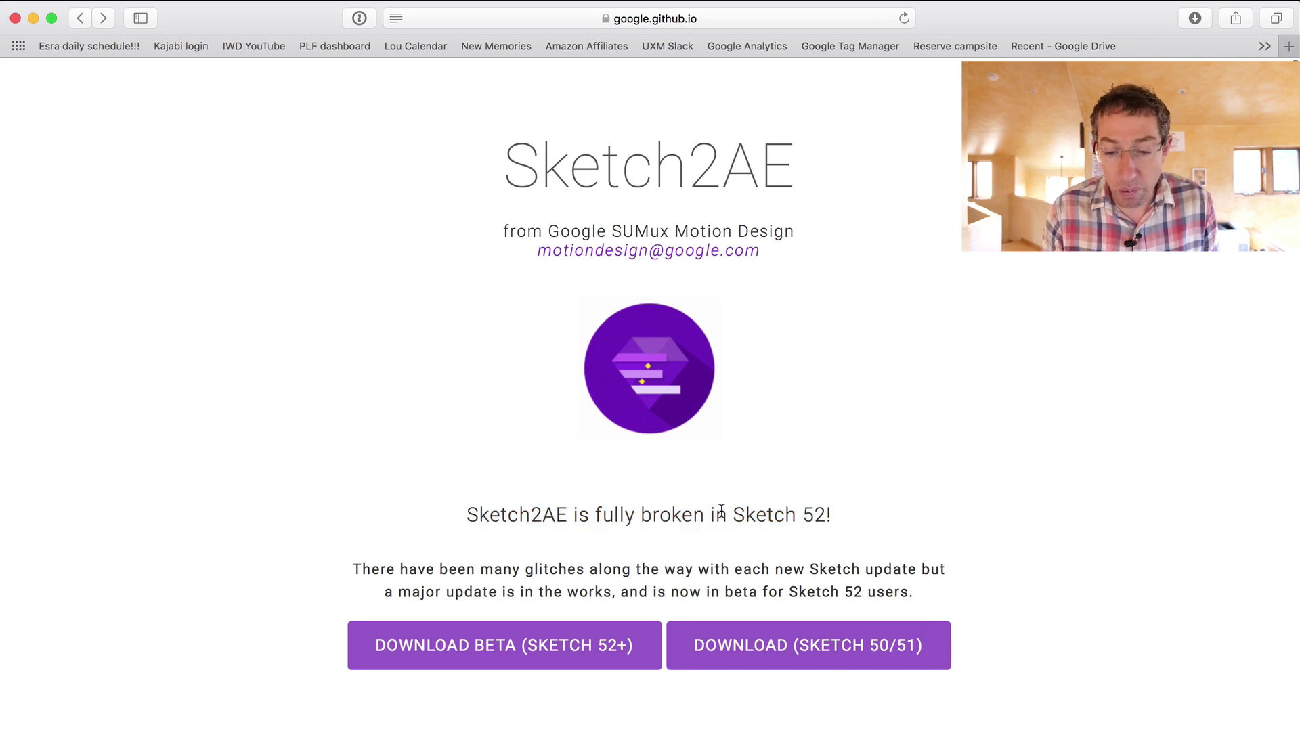
triple_click(819, 517)
drag(426, 567, 732, 570)
click(732, 572)
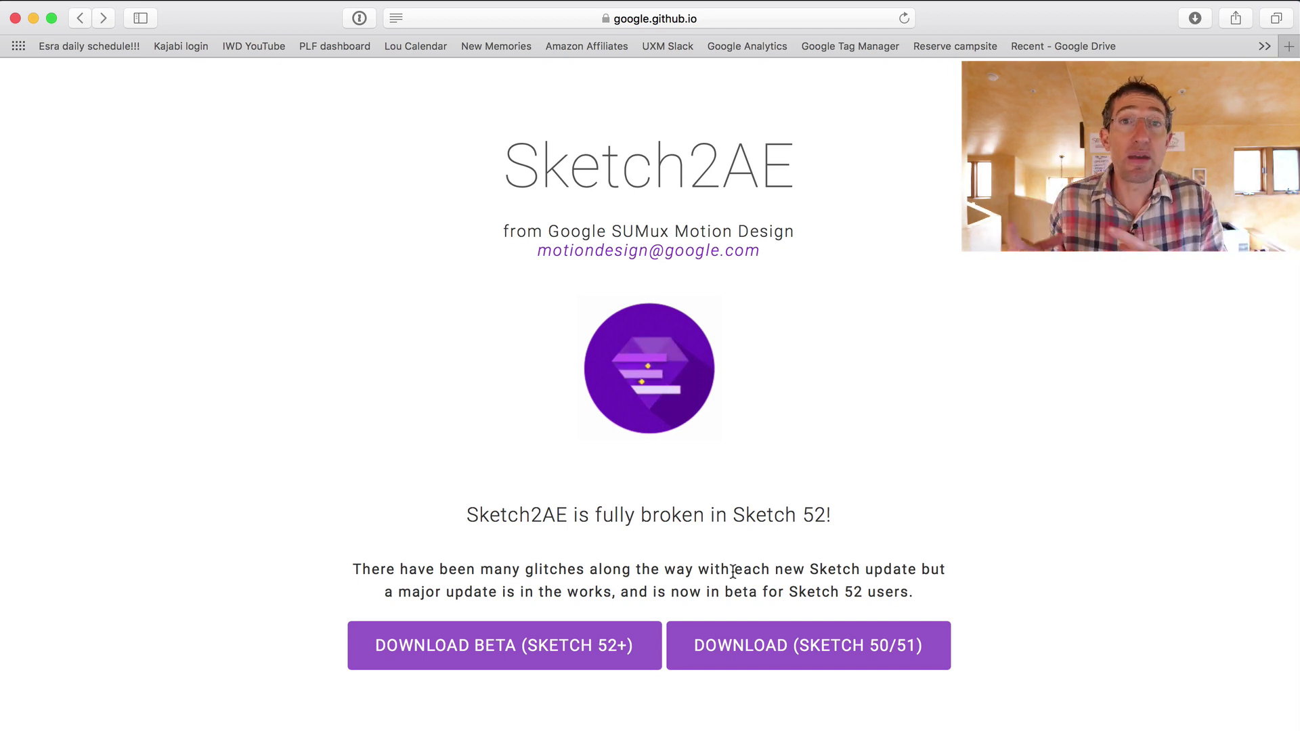
Step: Follow DOWNLOAD BETA (SKETCH 52+) to the AEUX site, go back, then forward again
click(495, 643)
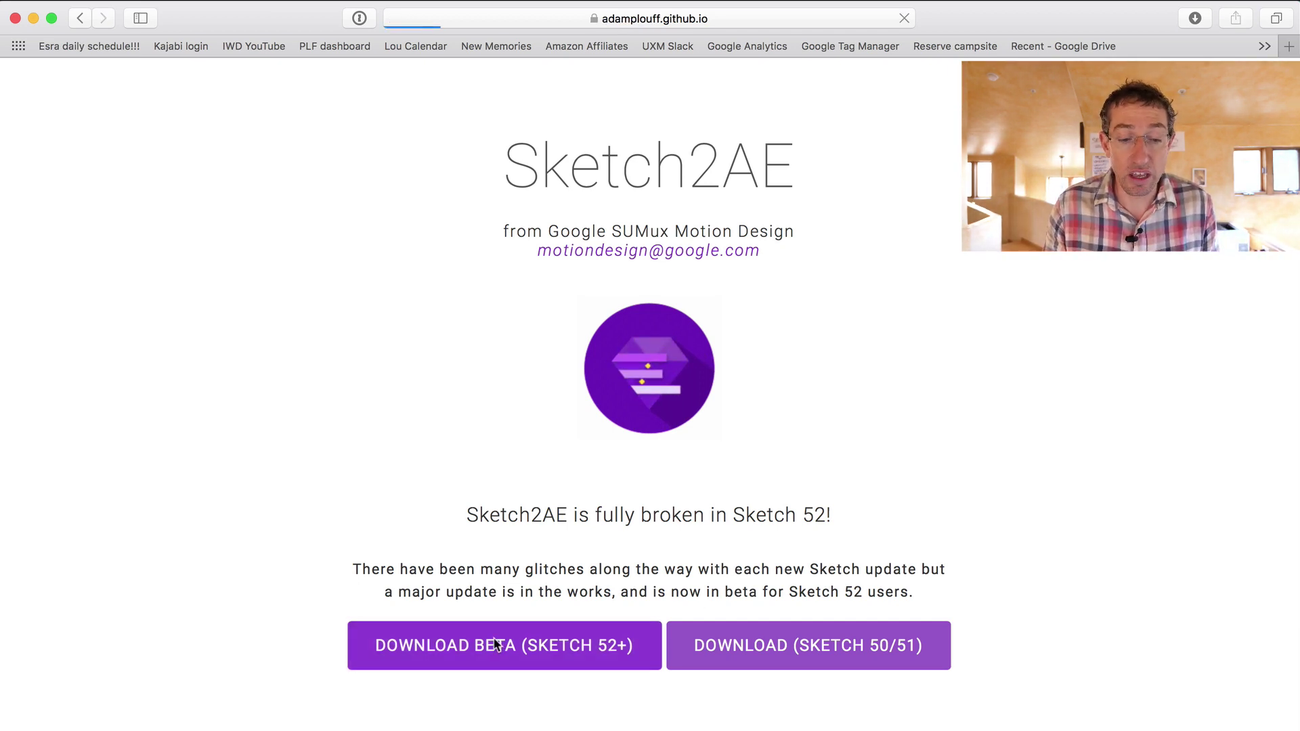
key(super+bracketleft)
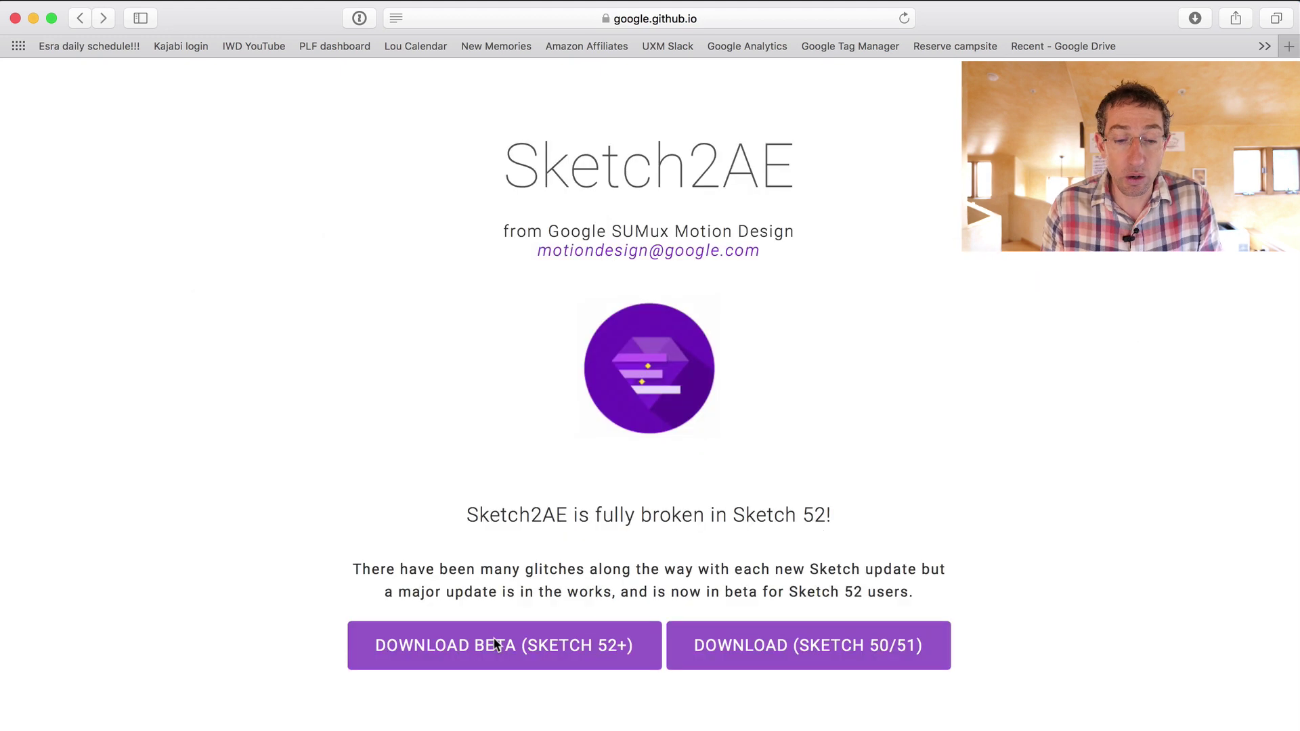
click(439, 645)
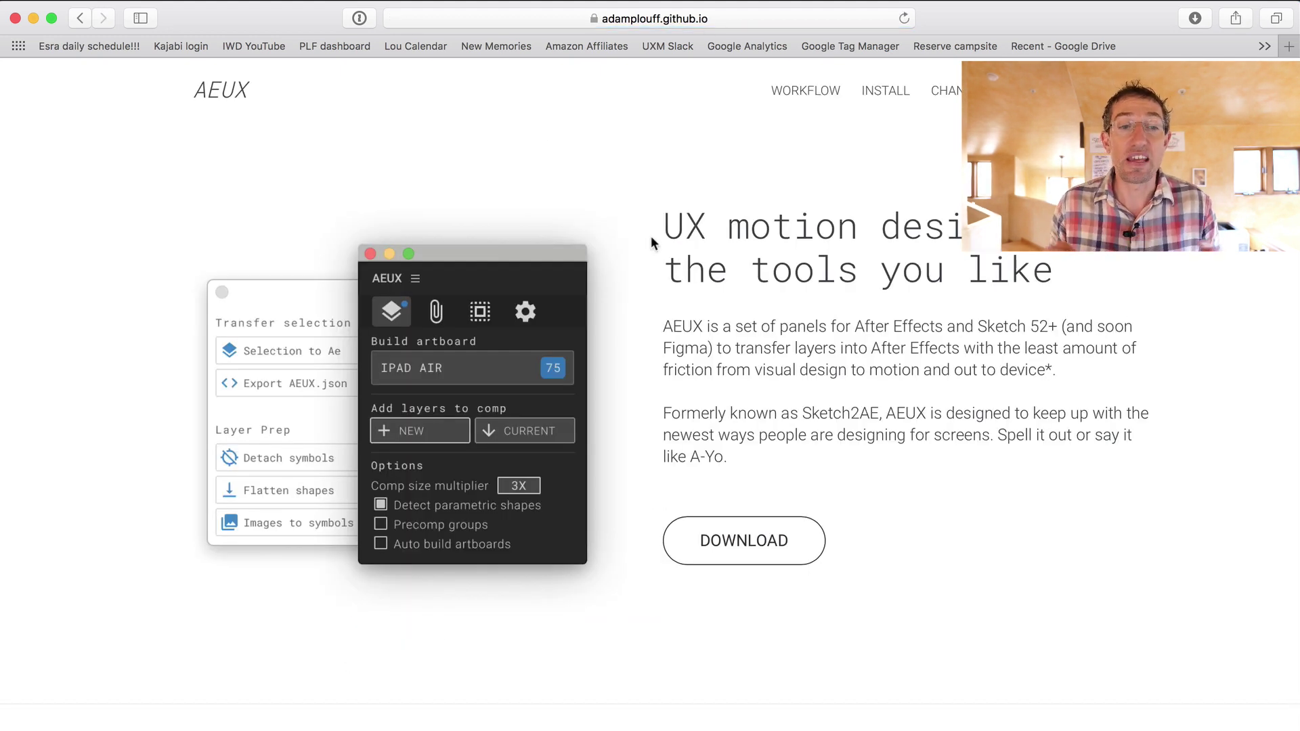
key(super+Tab)
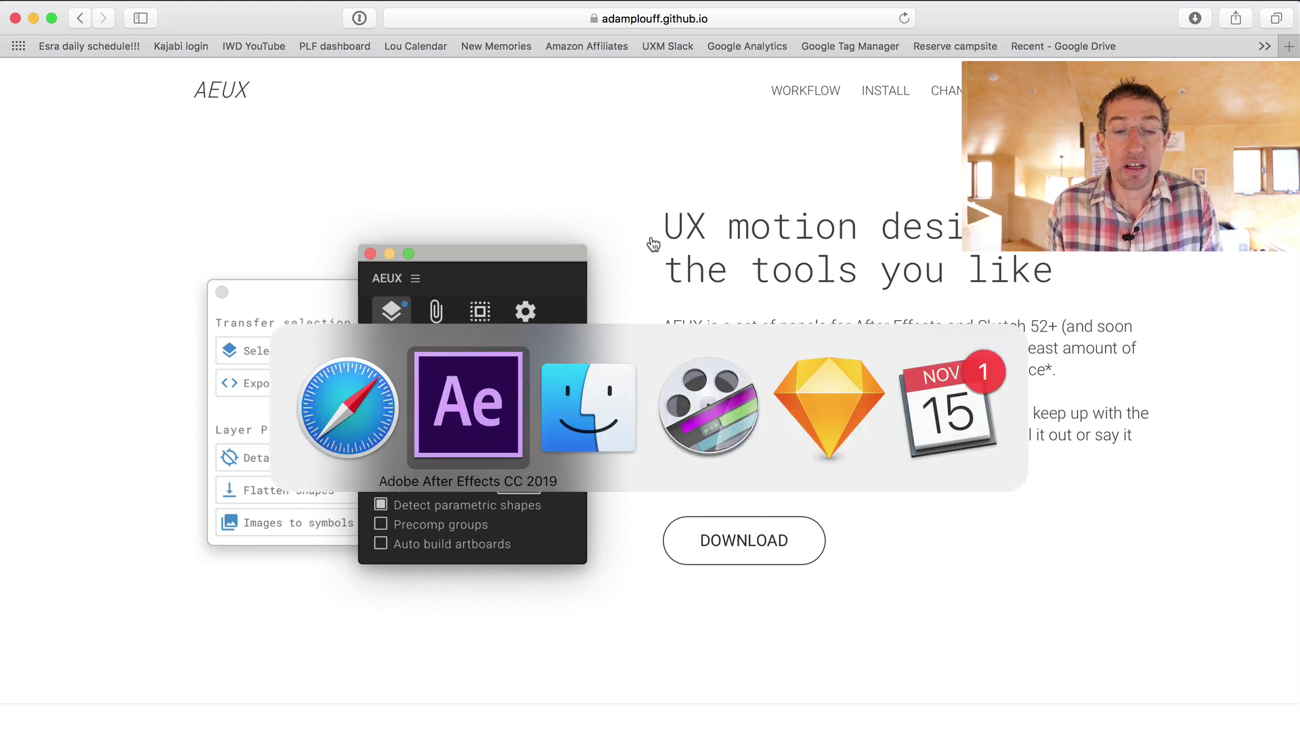
Step: Scrub the iPhone 9 comp's slider animation on the timeline, then return to the AEUX page in Safari
drag(700, 470, 651, 443)
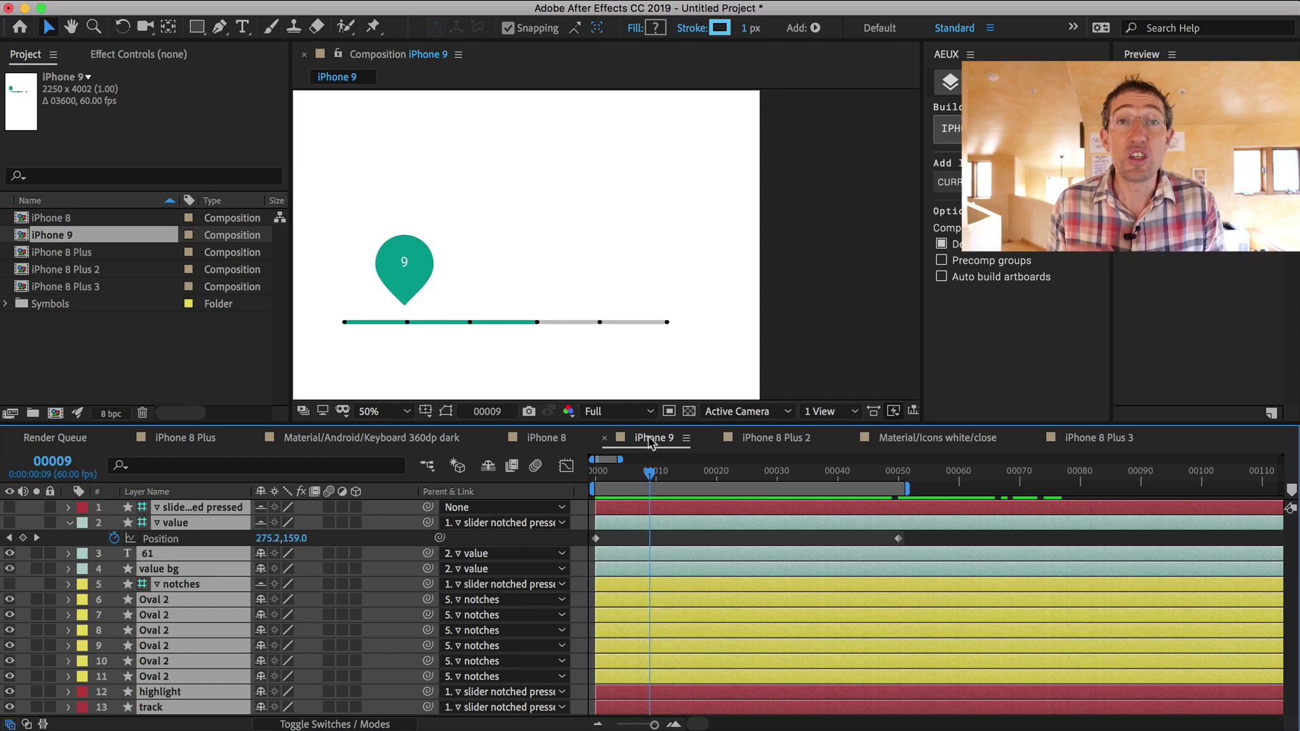
key(super+Tab)
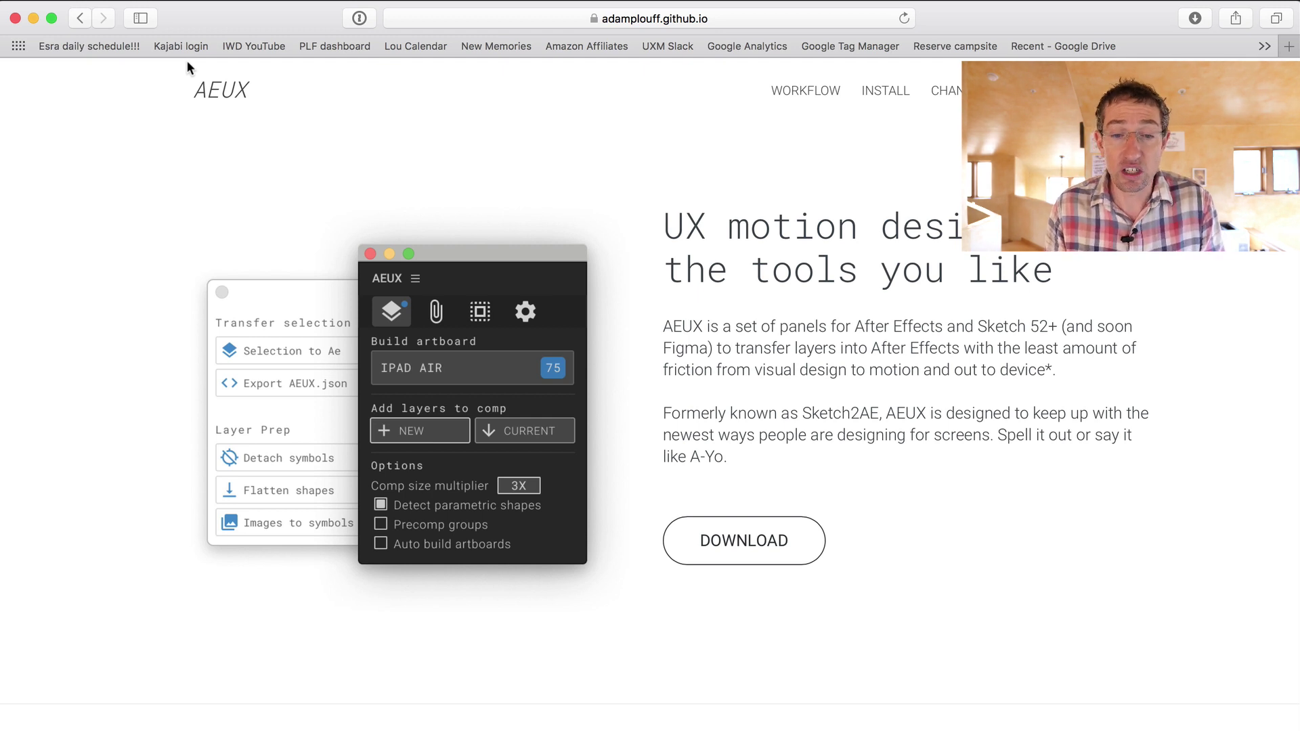
key(super+Tab)
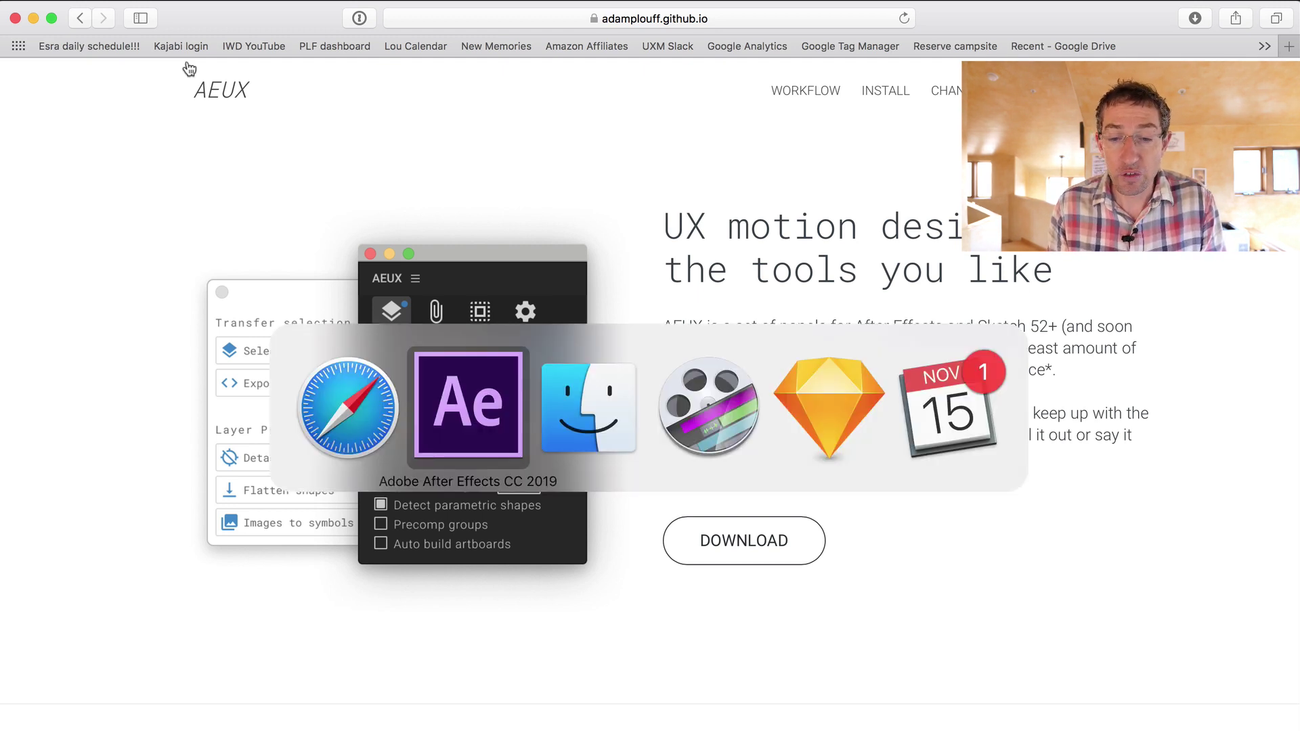
Step: In Sketch, select the iPhone 8 Plus permissions dialog artboard and zoom the canvas out to 50%
key(super+Tab)
key(super+Tab)
key(super+Tab)
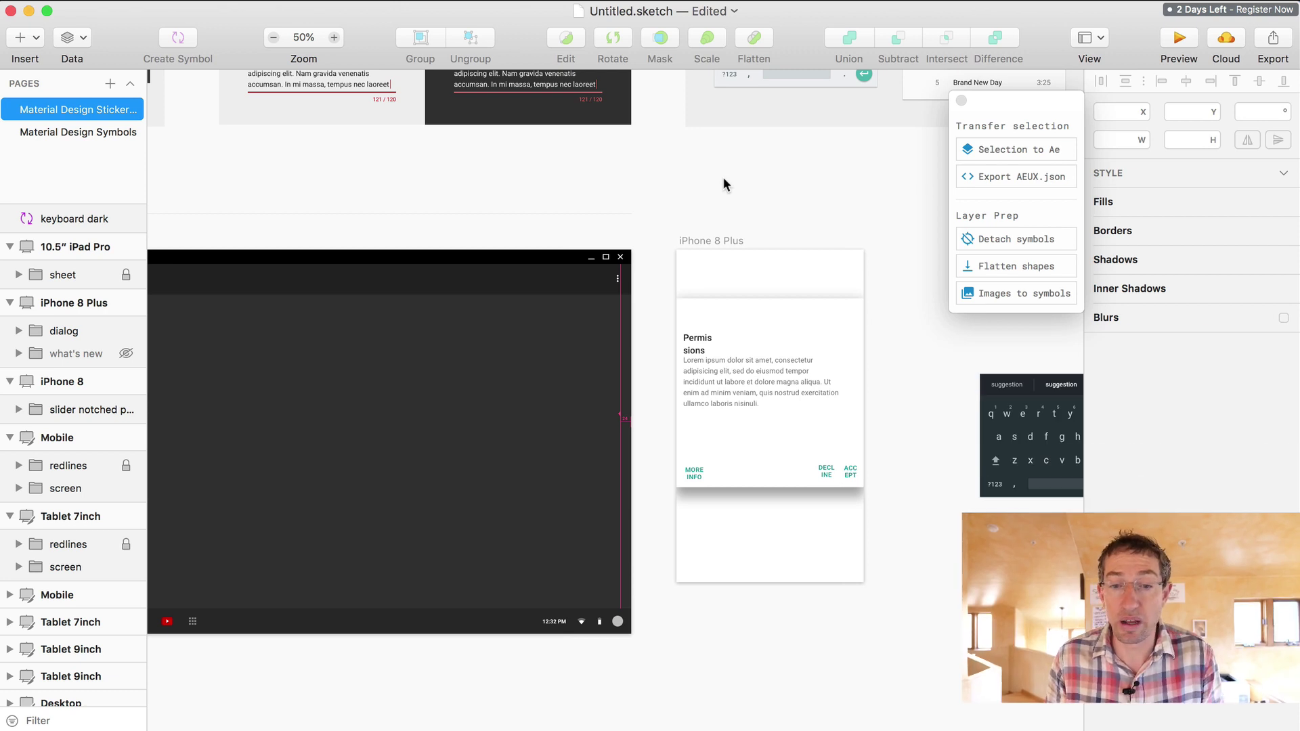
scroll(779, 359, right, 2)
scroll(942, 408, right, 3)
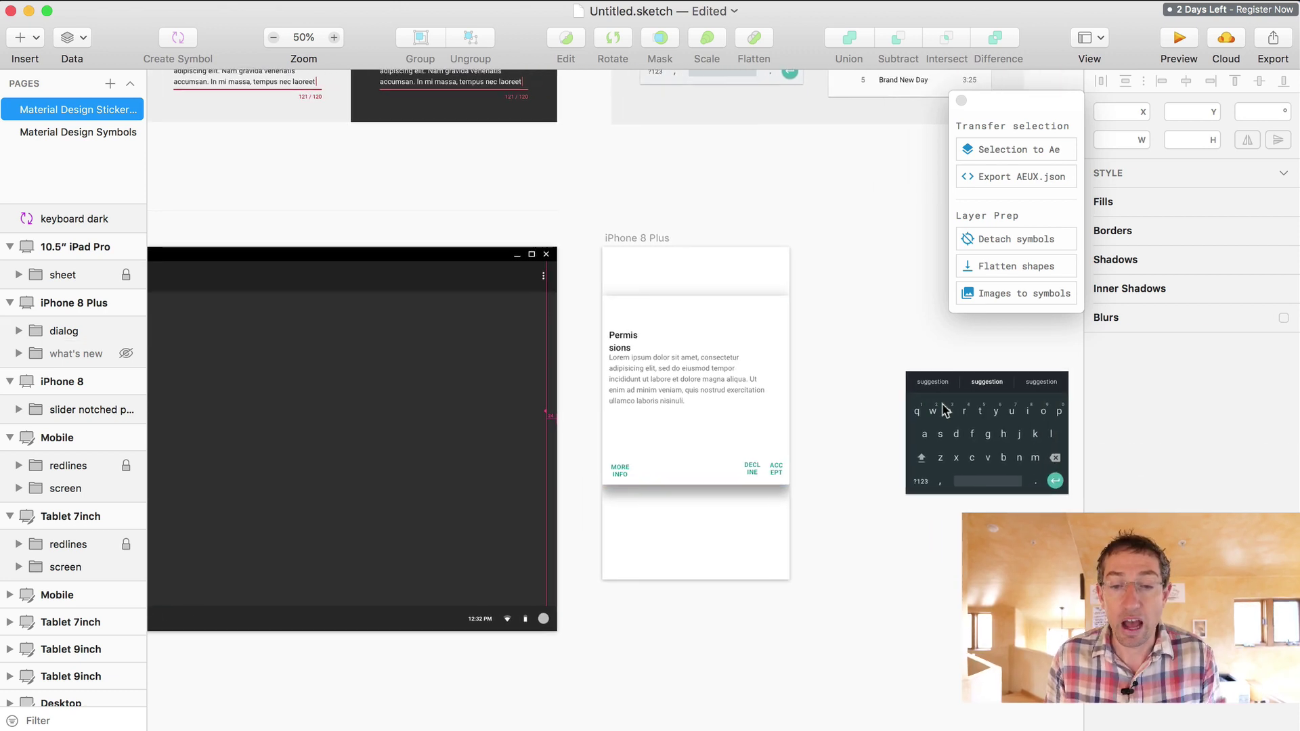
scroll(842, 356, up, 5)
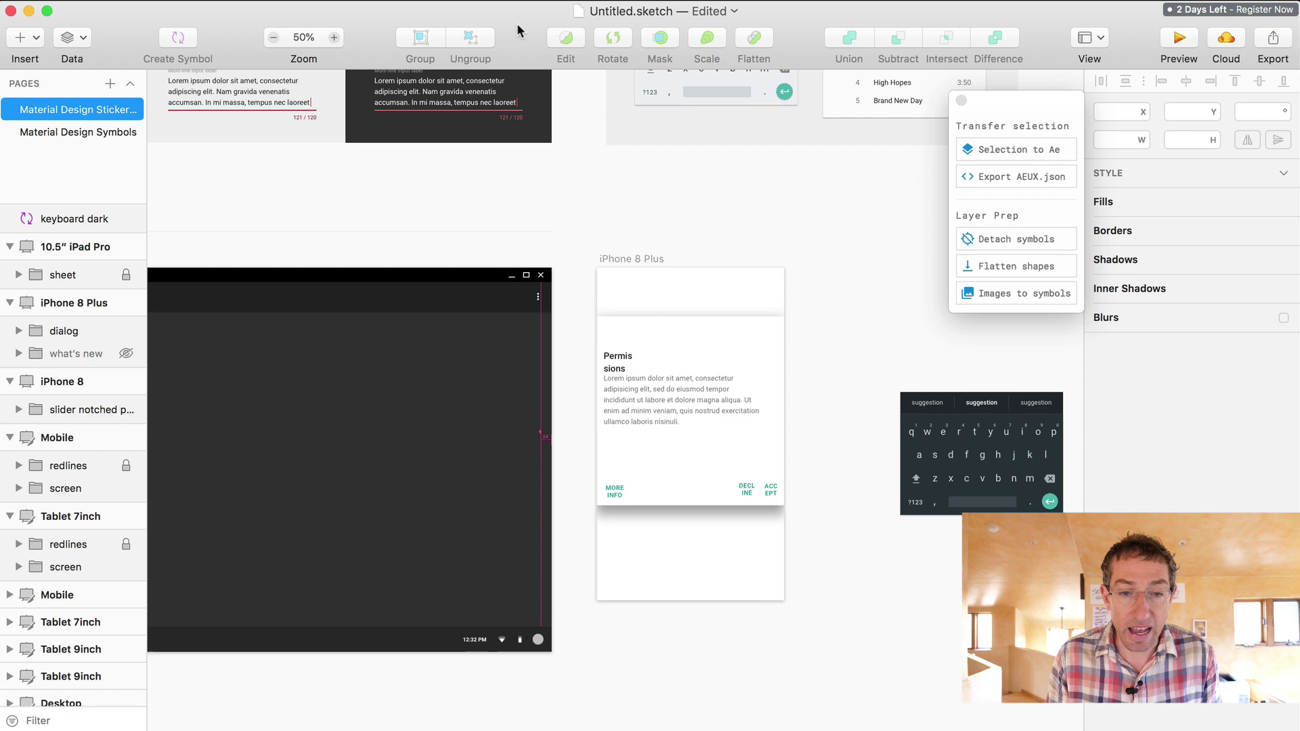
scroll(391, 366, down, 5)
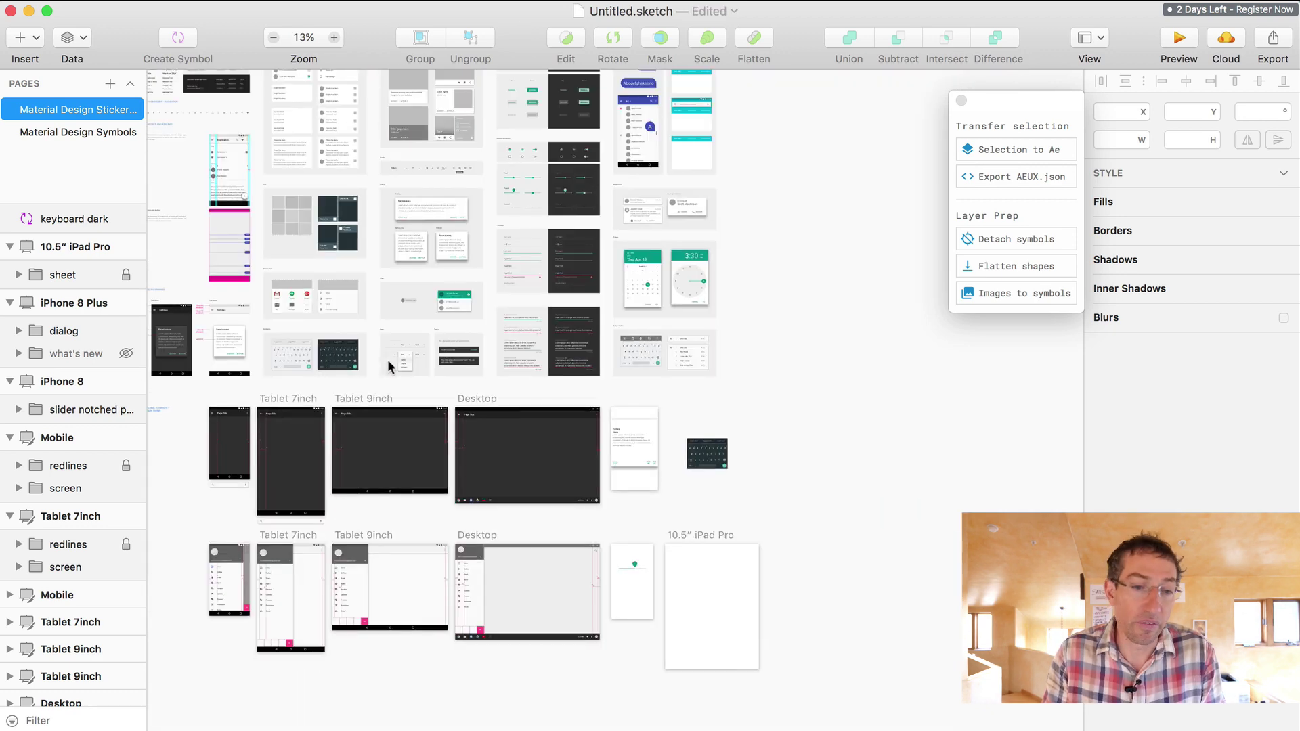
scroll(391, 366, up, 6)
scroll(390, 366, up, 5)
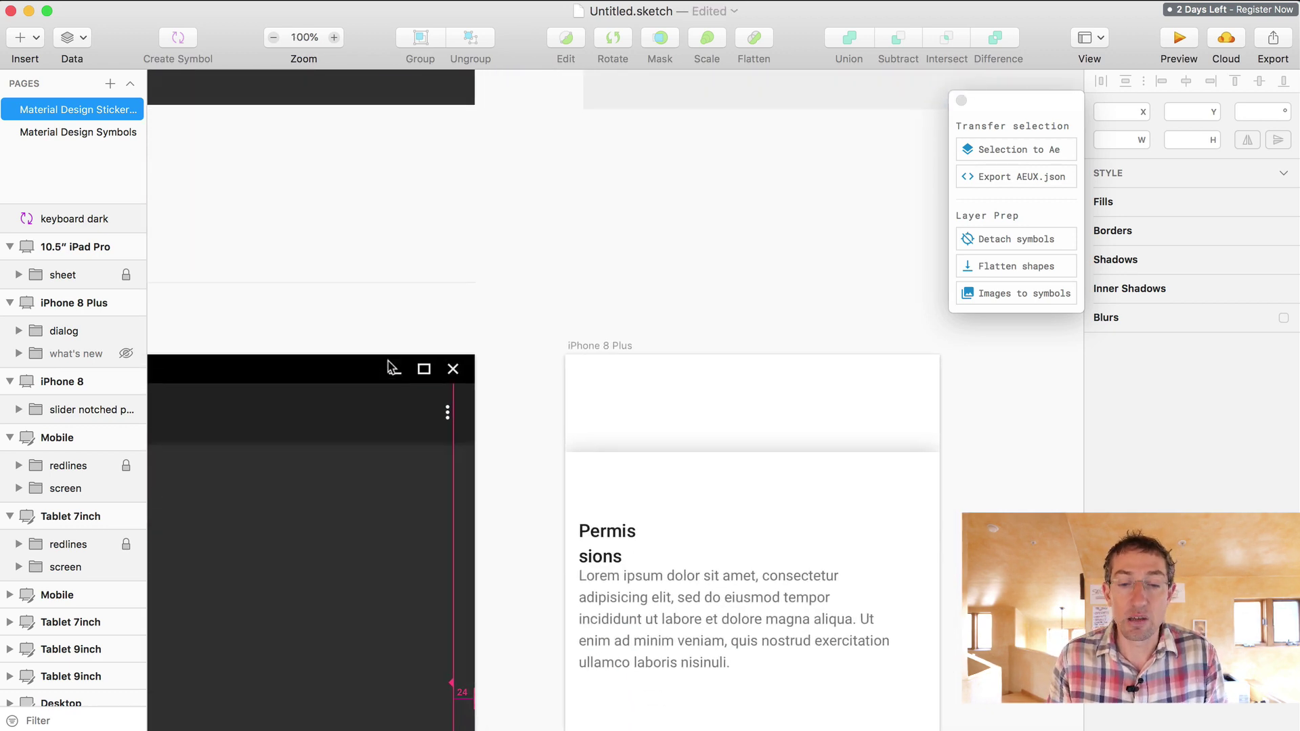
scroll(391, 366, down, 1)
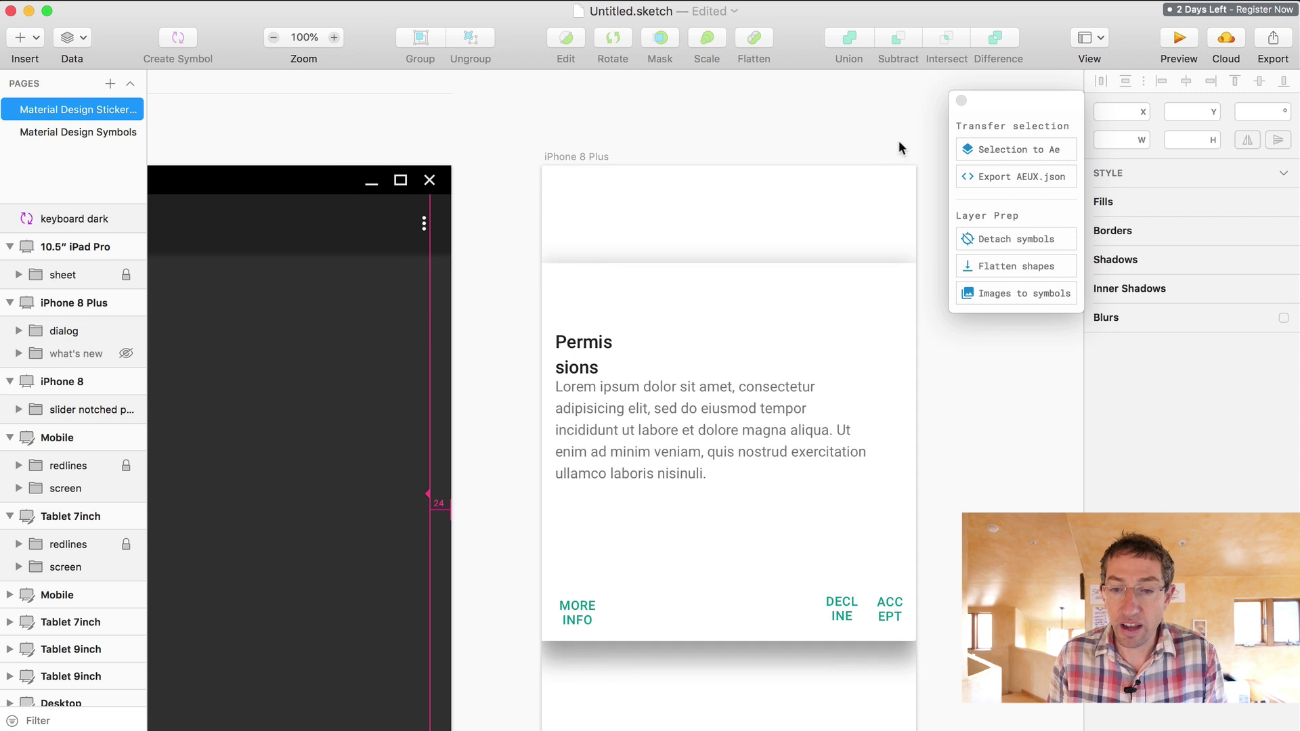
click(606, 158)
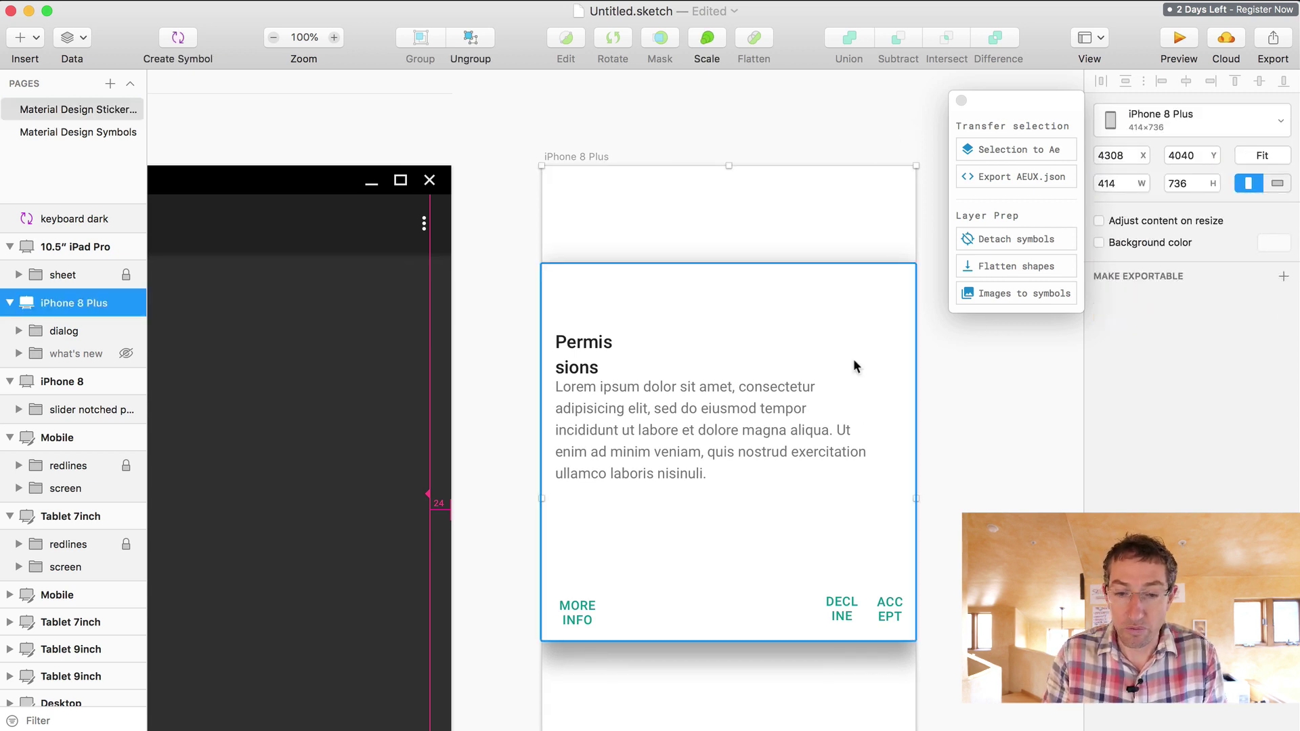
key(super+minus)
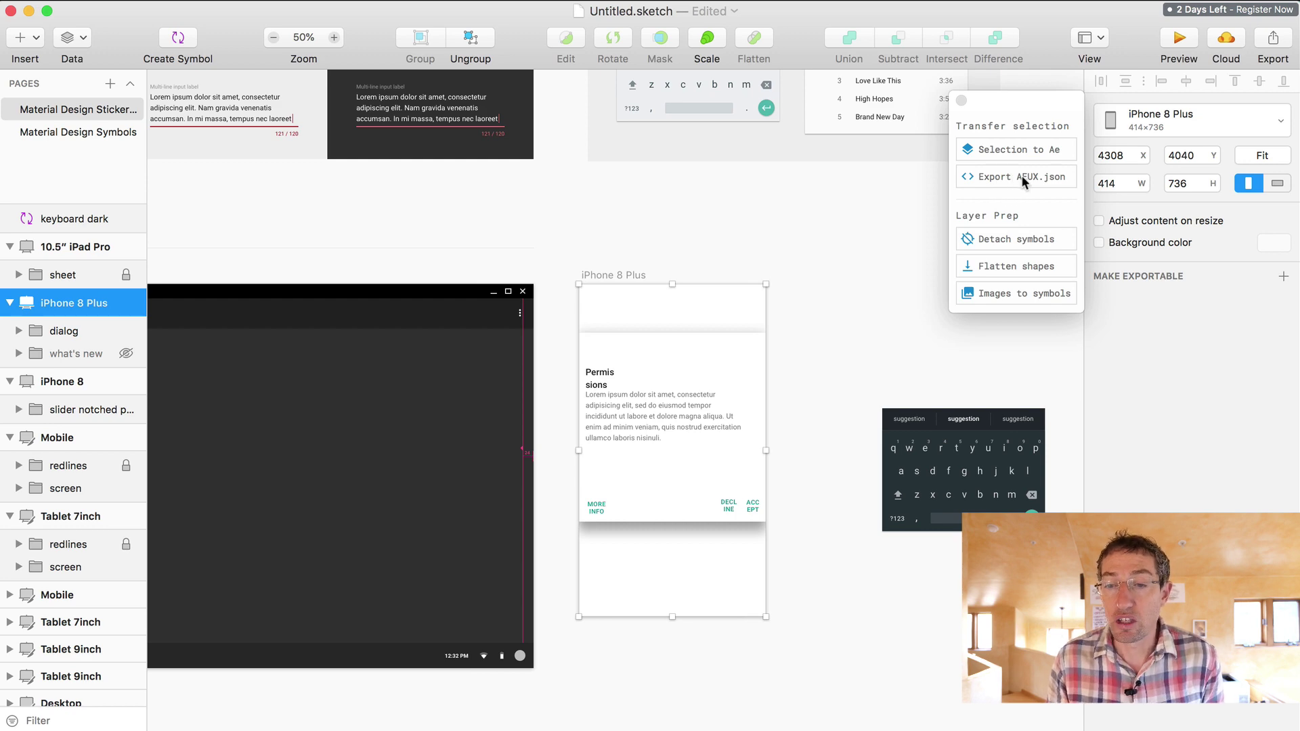
key(super+Tab)
key(super+Tab)
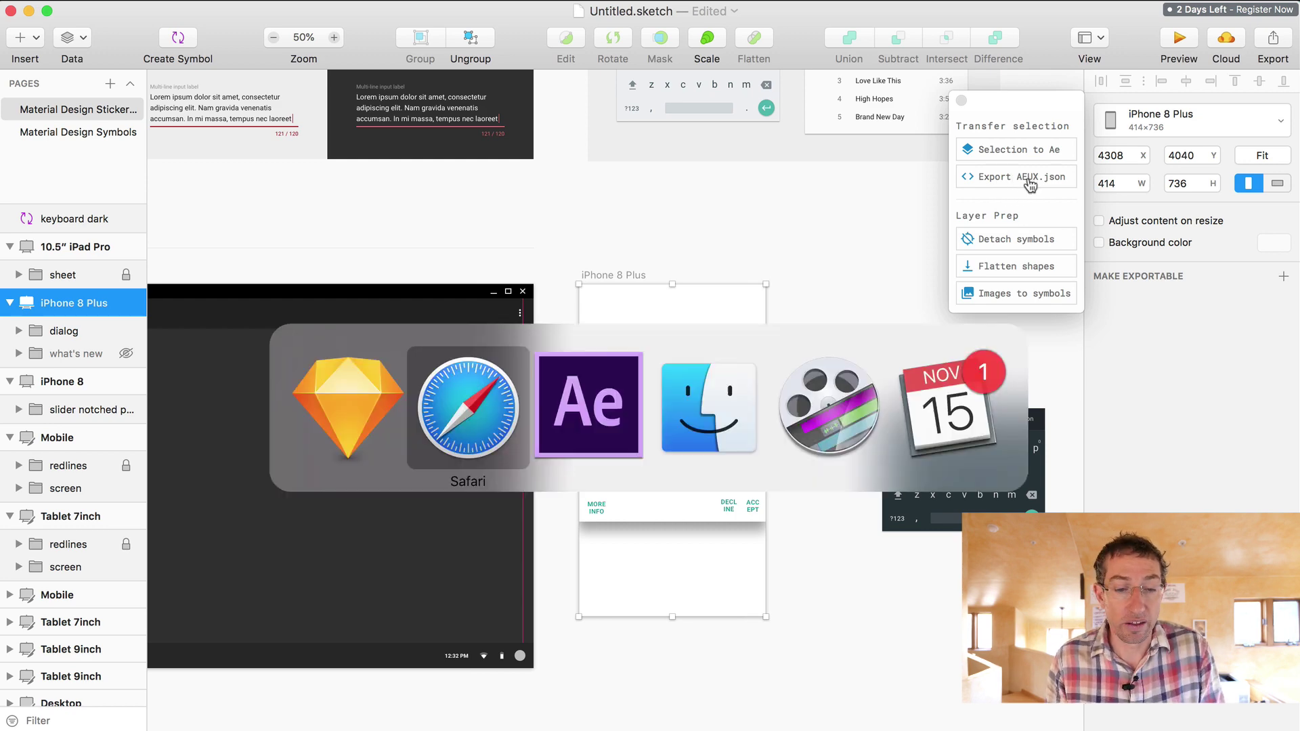
Step: Remove all compositions and folders from the After Effects project, then go to Sketch
key(super+z)
key(super+z)
key(super+z)
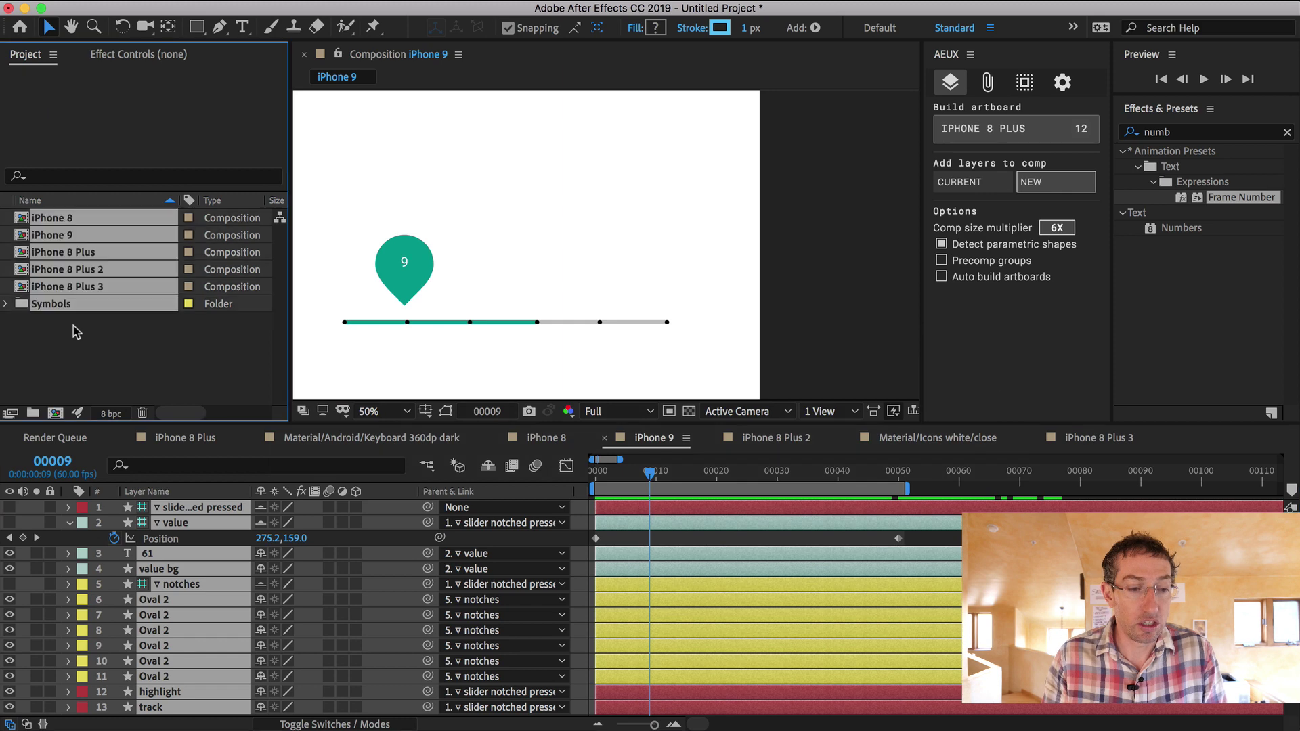
key(super+Tab)
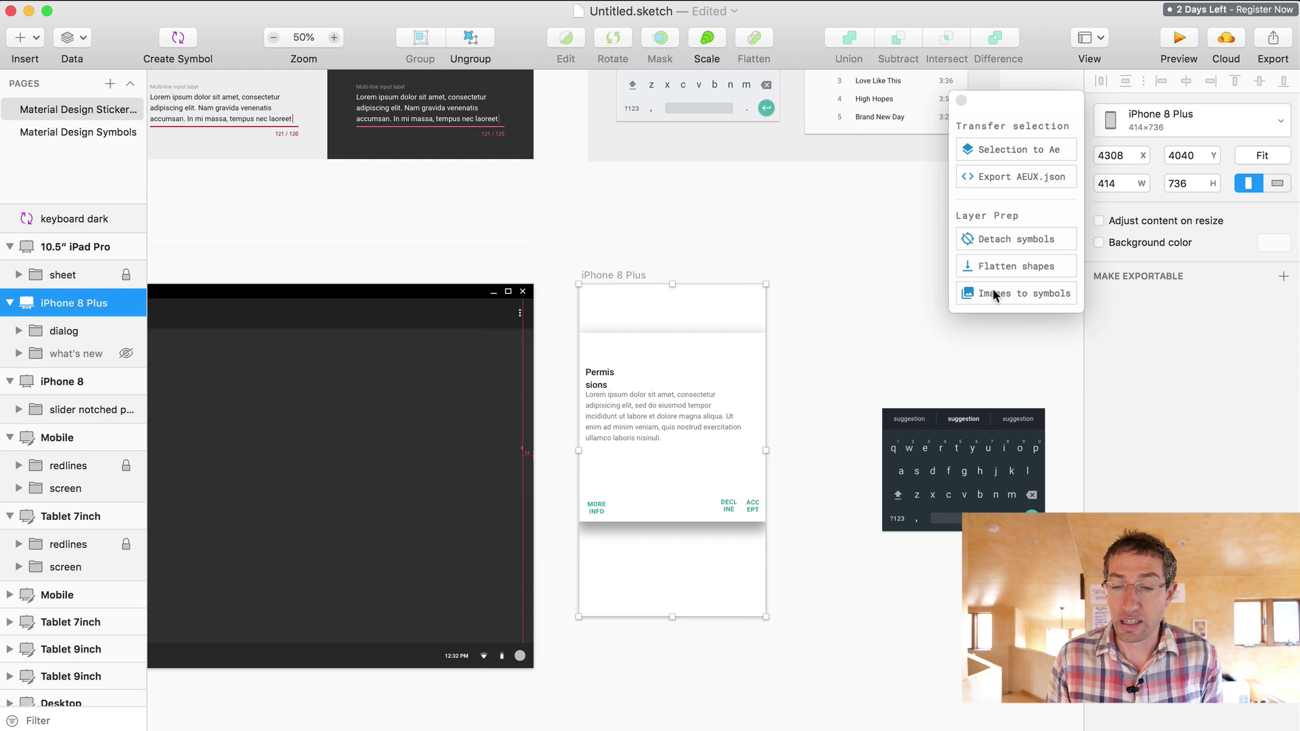
Step: Send the iPhone 8 Plus artboard's 12 layers to After Effects with AEUX's Selection to Ae
click(1002, 149)
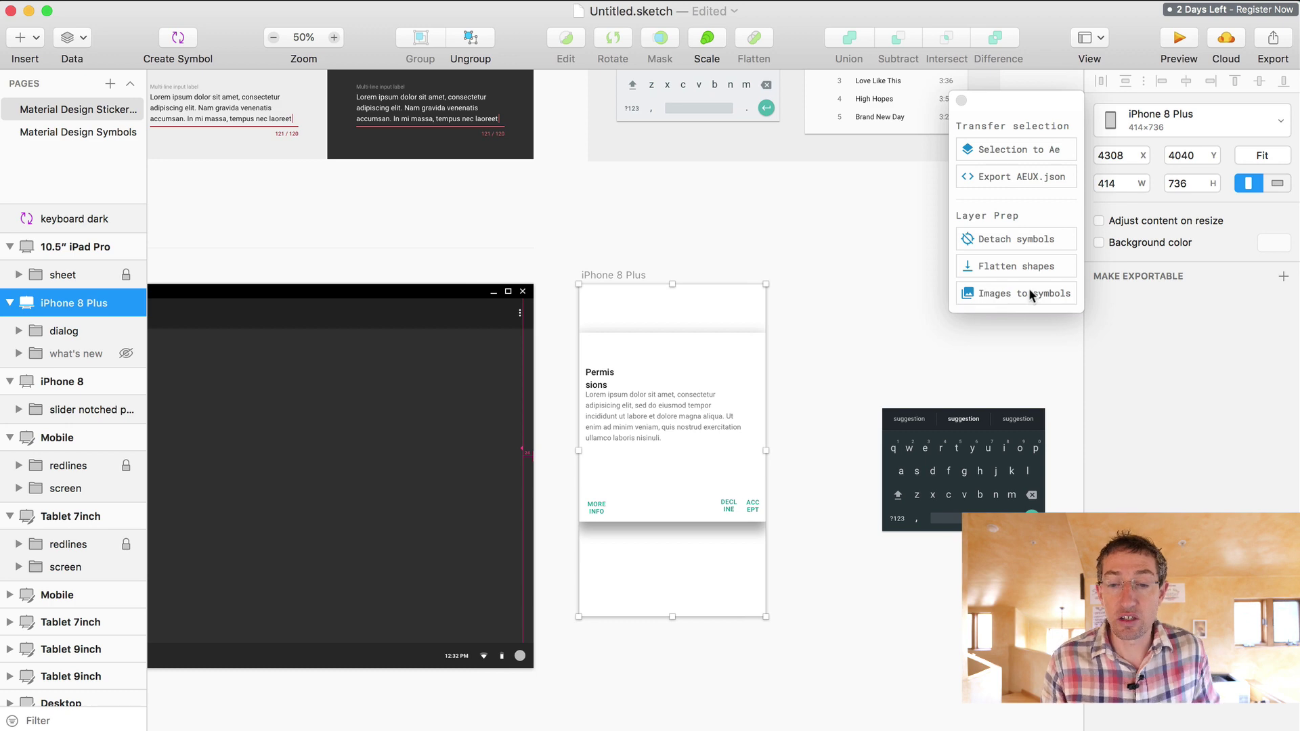
key(super+Tab)
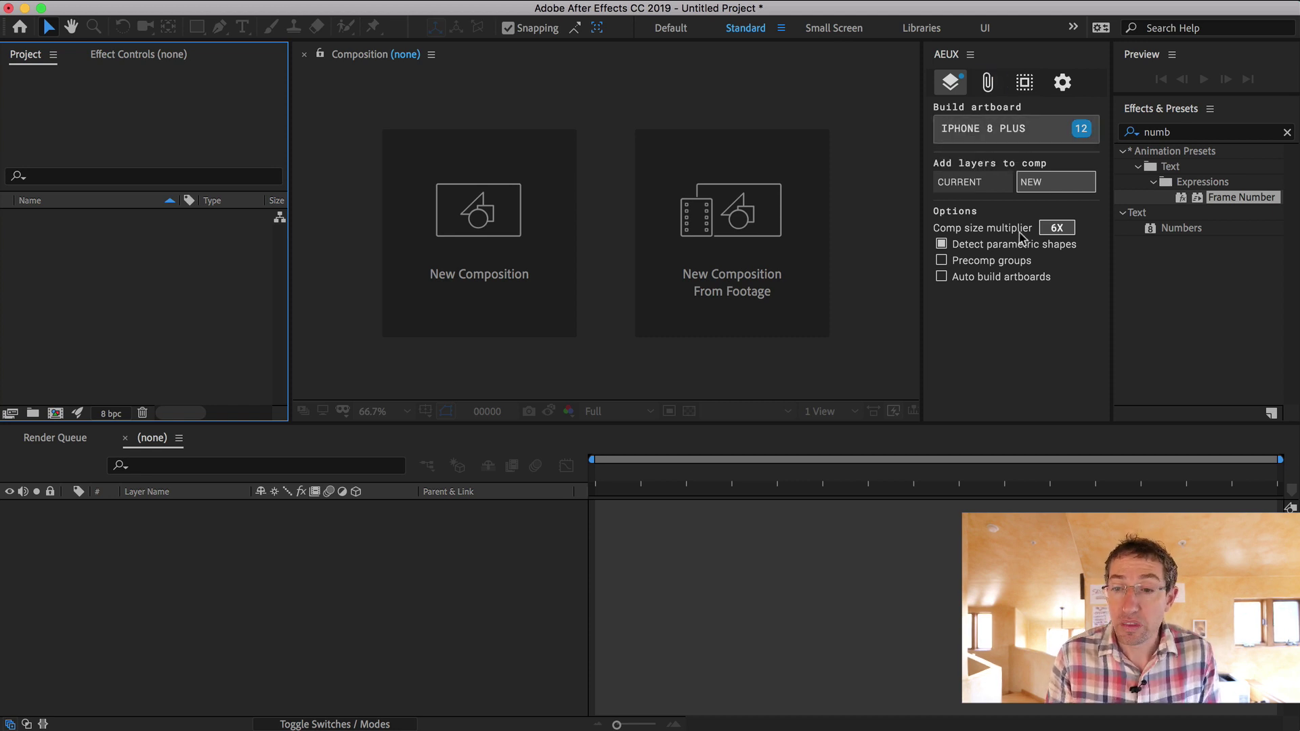
Step: Build the iPhone 8 Plus artboard into a new comp and scrub through its timeline
click(1039, 183)
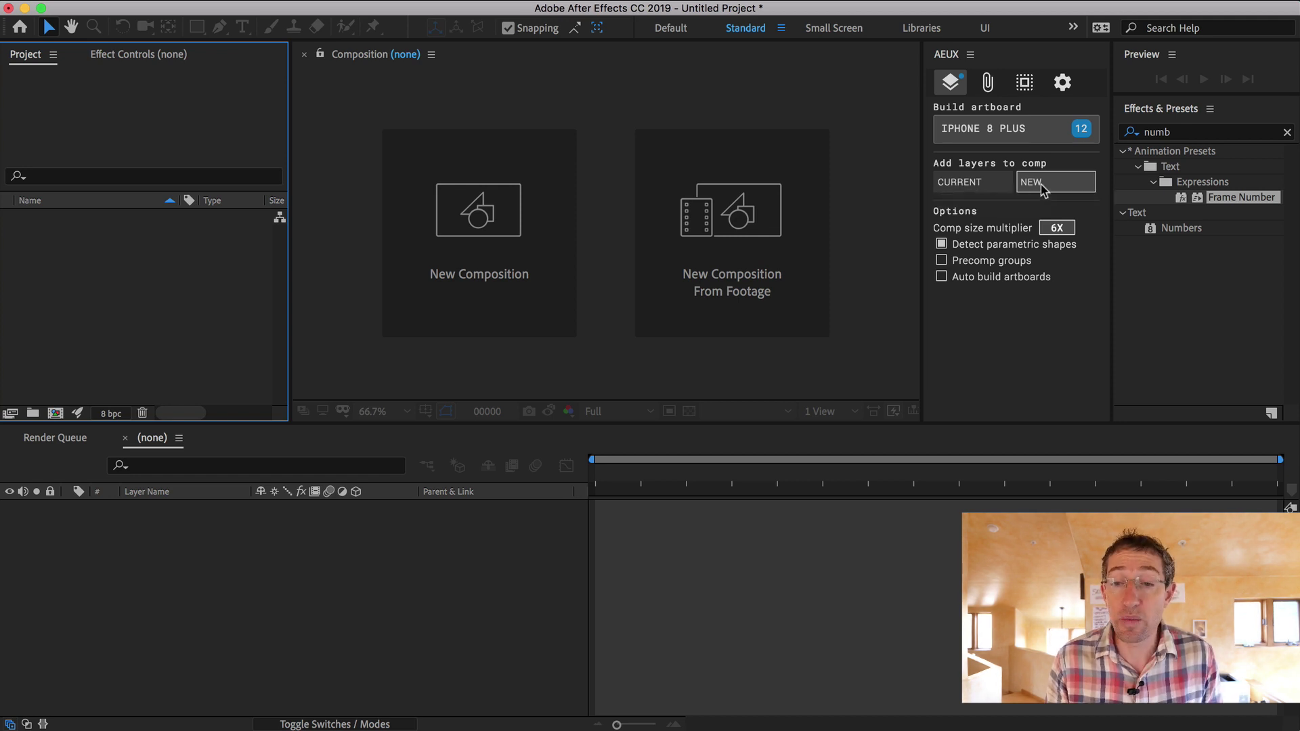
click(1014, 130)
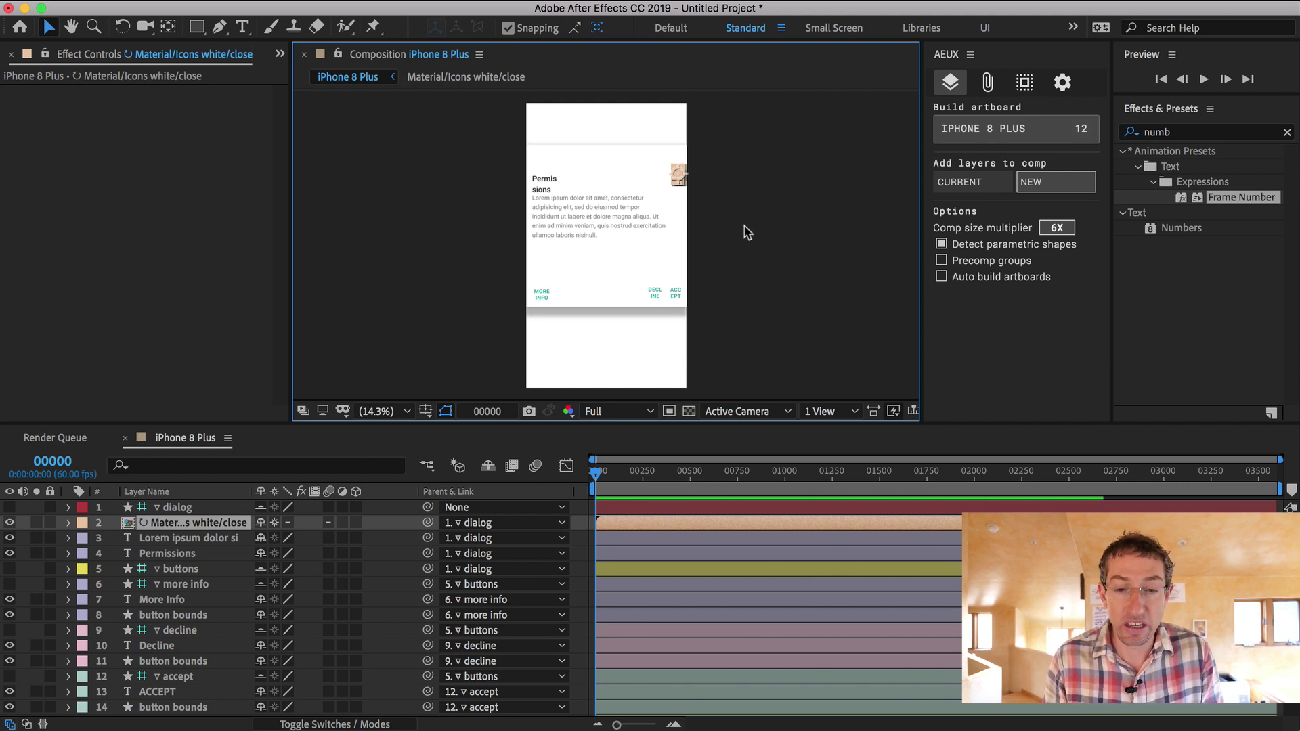
click(724, 206)
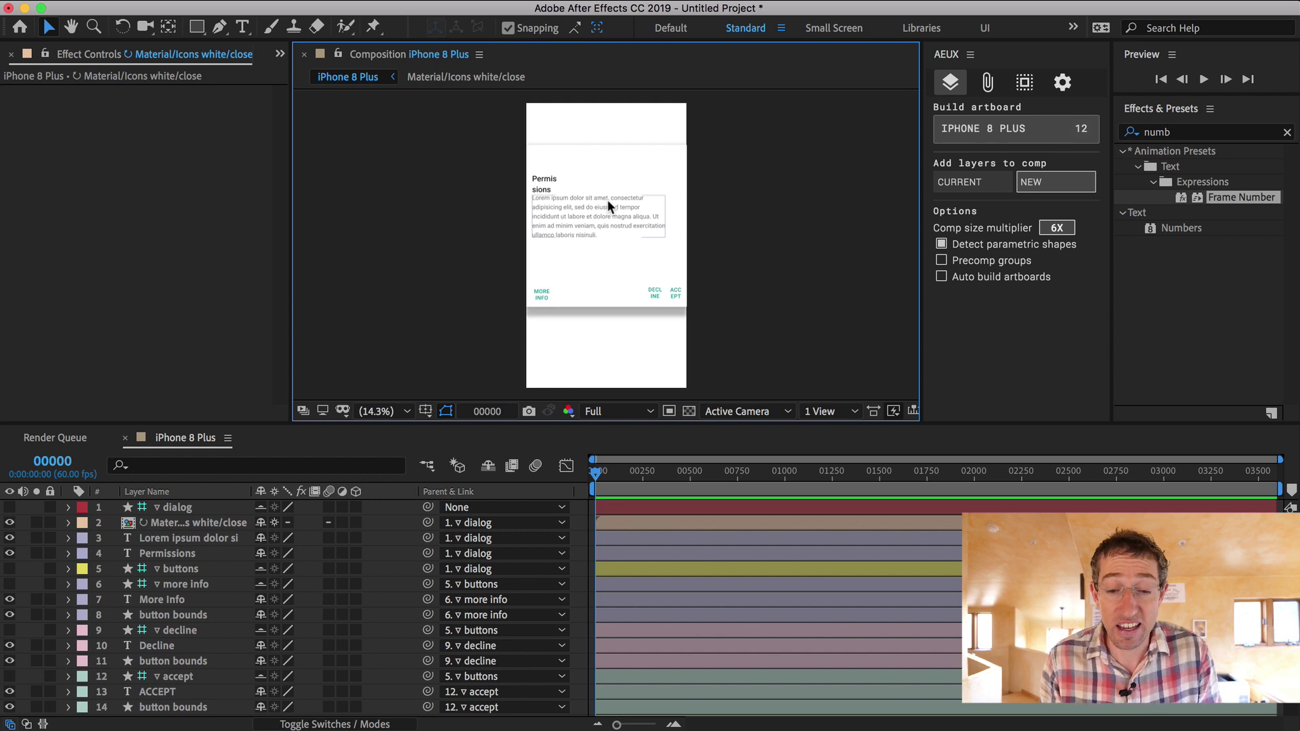
click(630, 474)
mouse_move(660, 475)
mouse_down()
mouse_move(783, 474)
mouse_move(639, 474)
mouse_up()
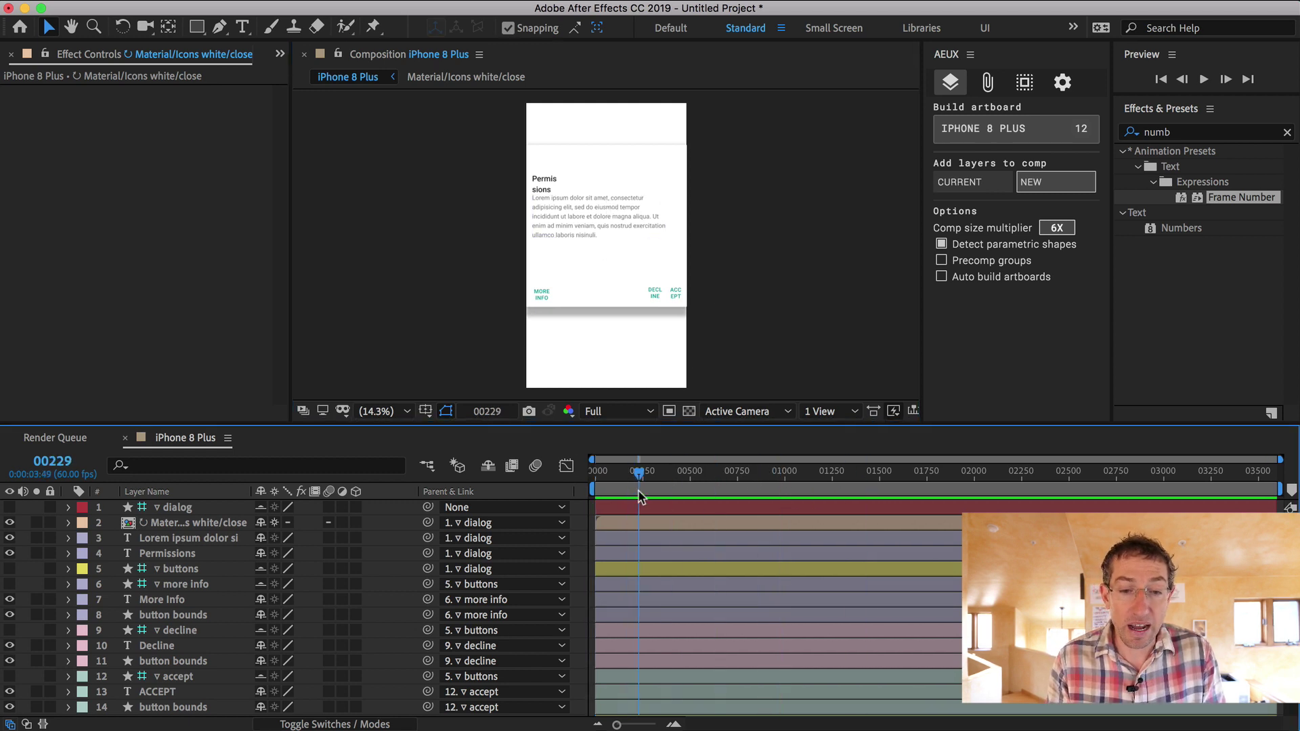
Step: Step through the button bounds, More Info and close icon layers, then start renaming the buttons layer
click(175, 613)
click(173, 600)
key(super+Up)
key(super+Up)
key(super+Up)
key(super+Up)
key(super+Up)
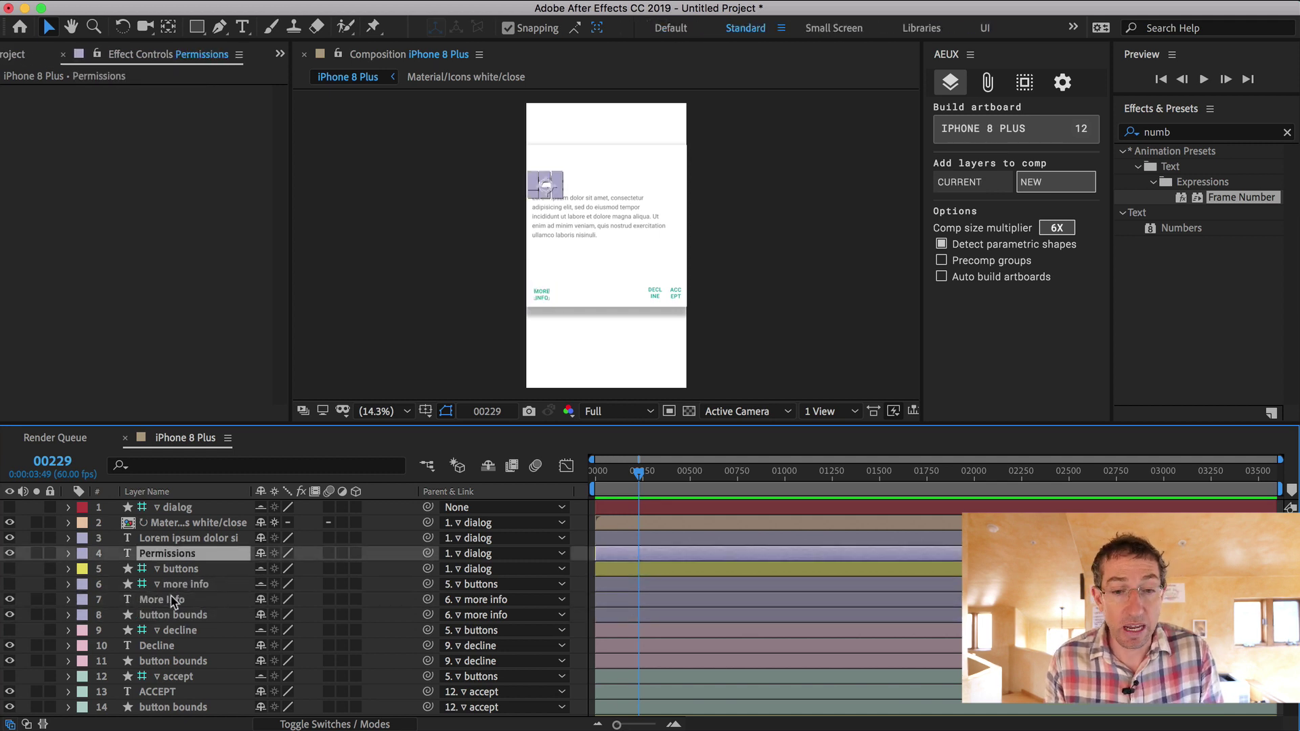
key(F1)
key(F2)
key(F2)
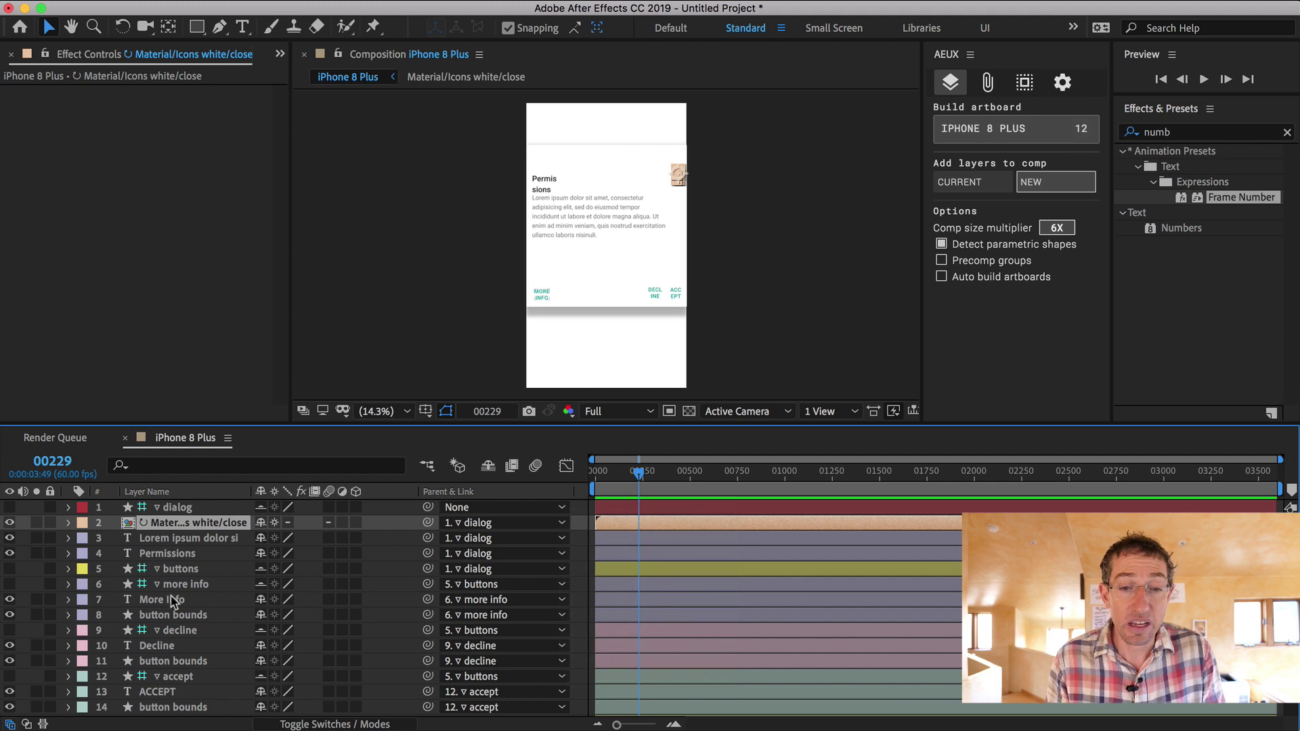
click(161, 575)
key(Return)
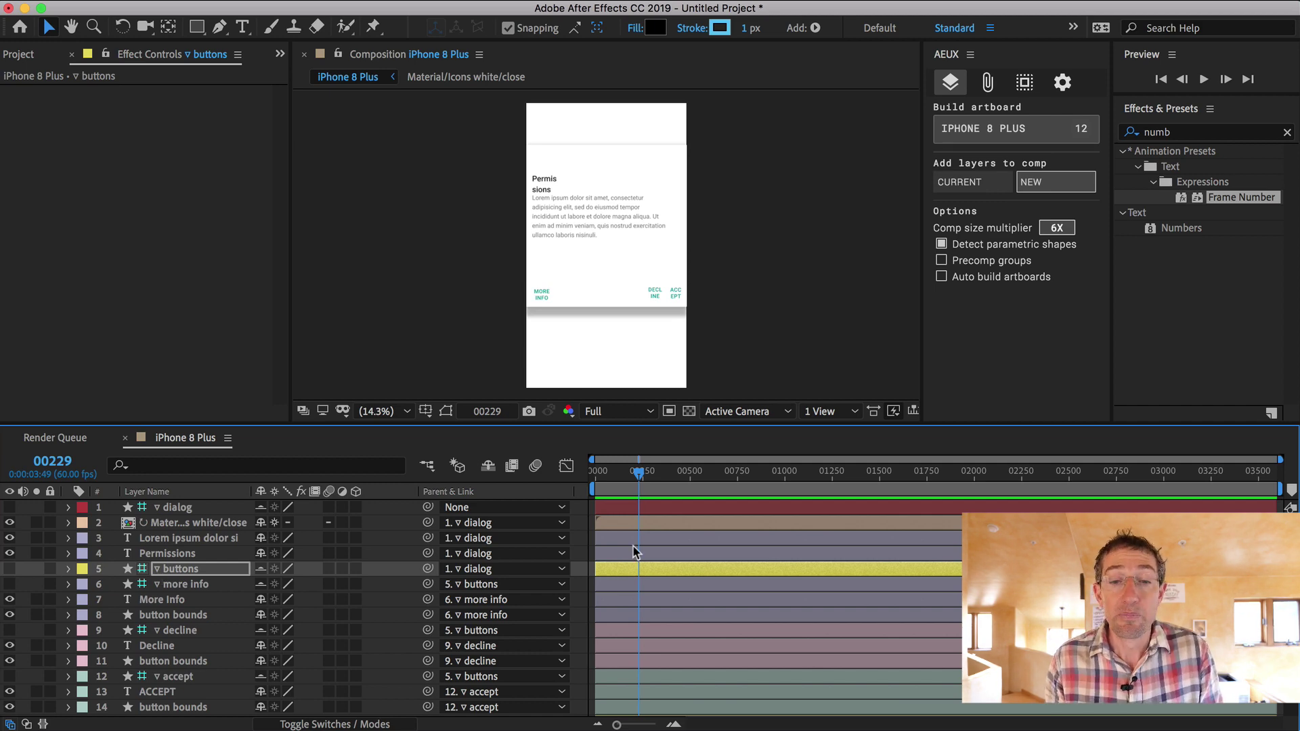
key(super+Tab)
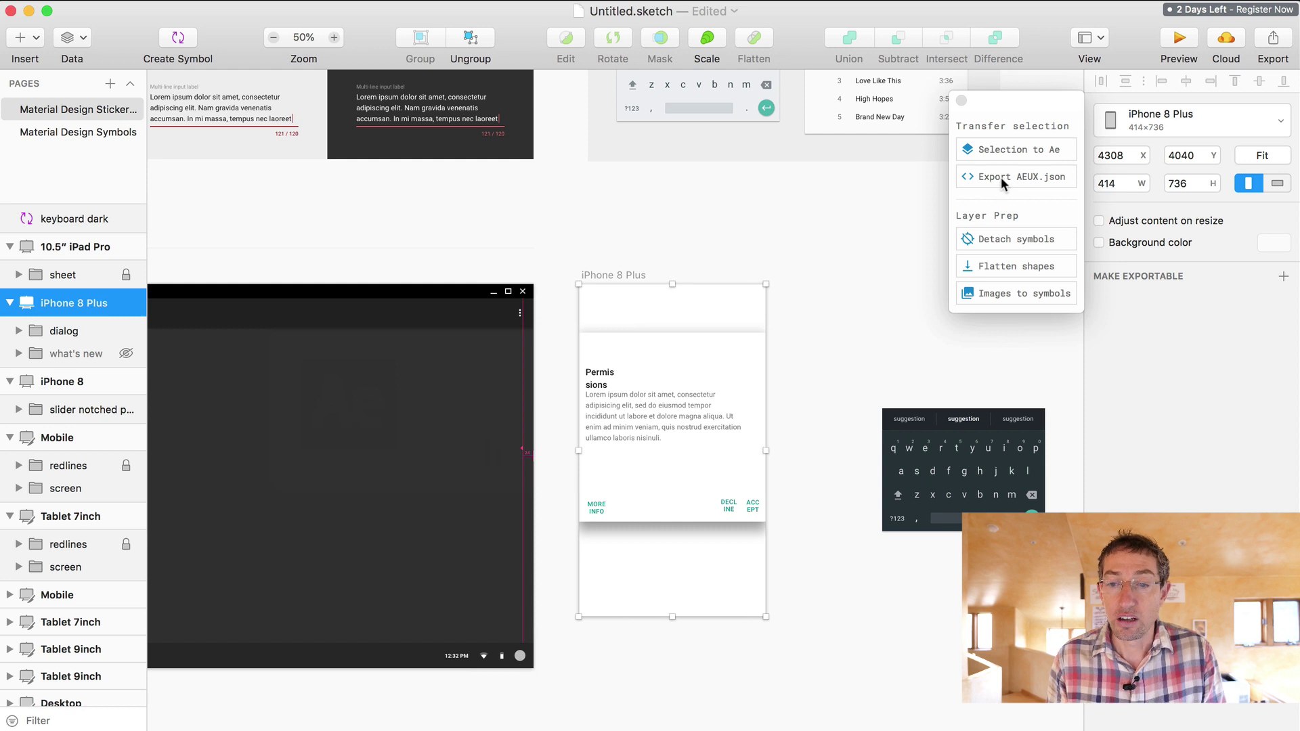
Step: Export the iPhone 8 Plus artboard from AEUX as Test.json on the Desktop
click(1001, 176)
click(553, 232)
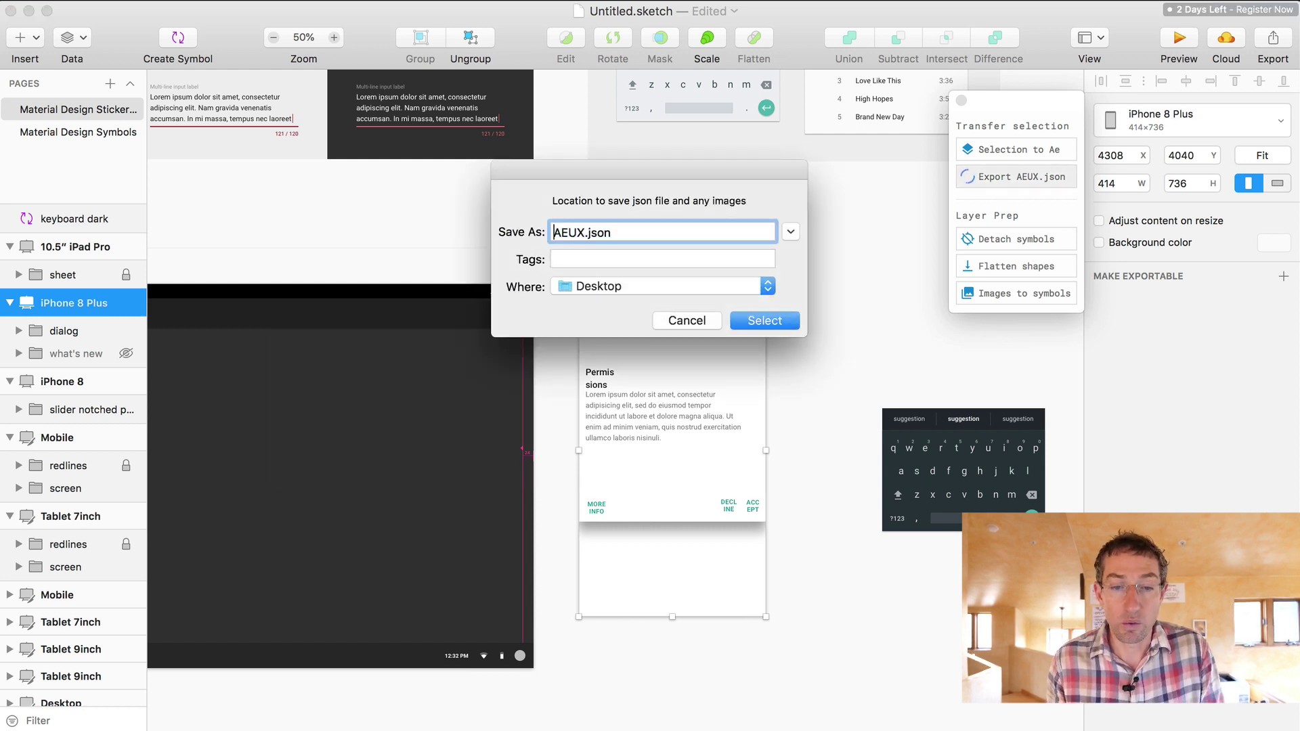
drag(553, 233, 583, 233)
text(Test)
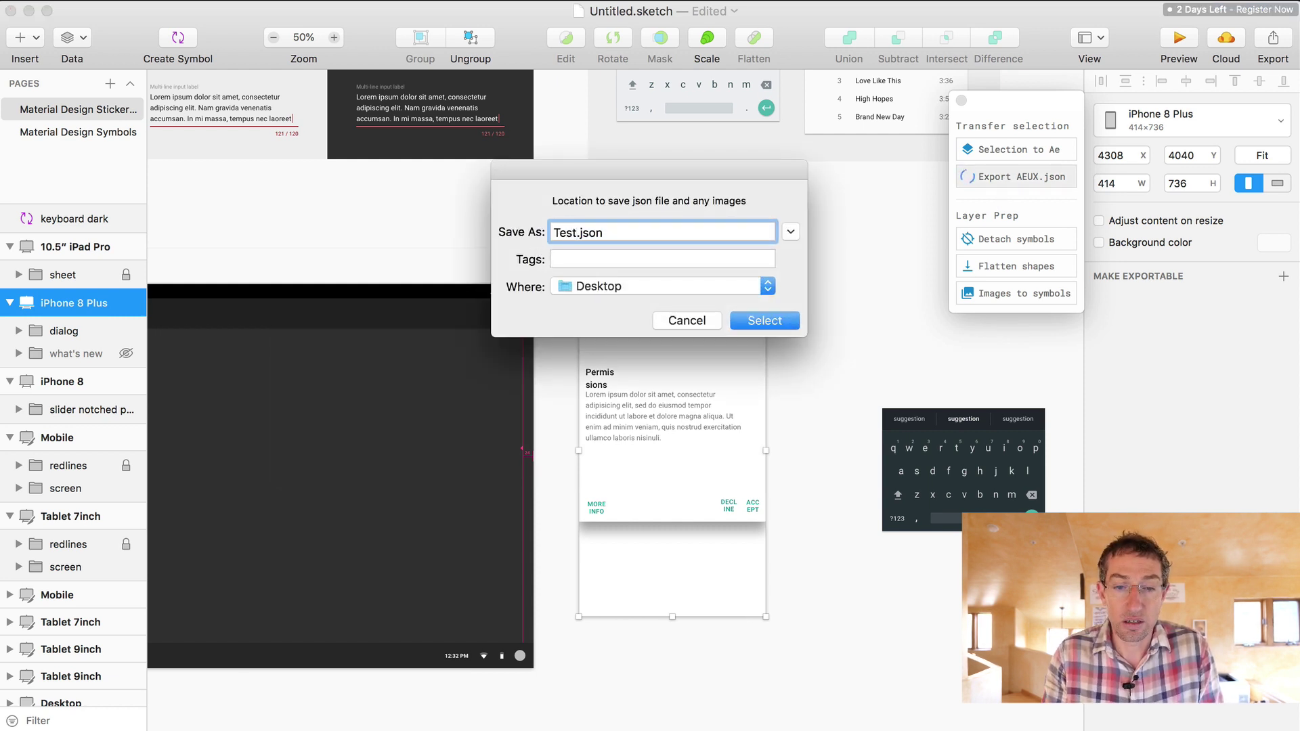
key(Return)
key(super+Tab)
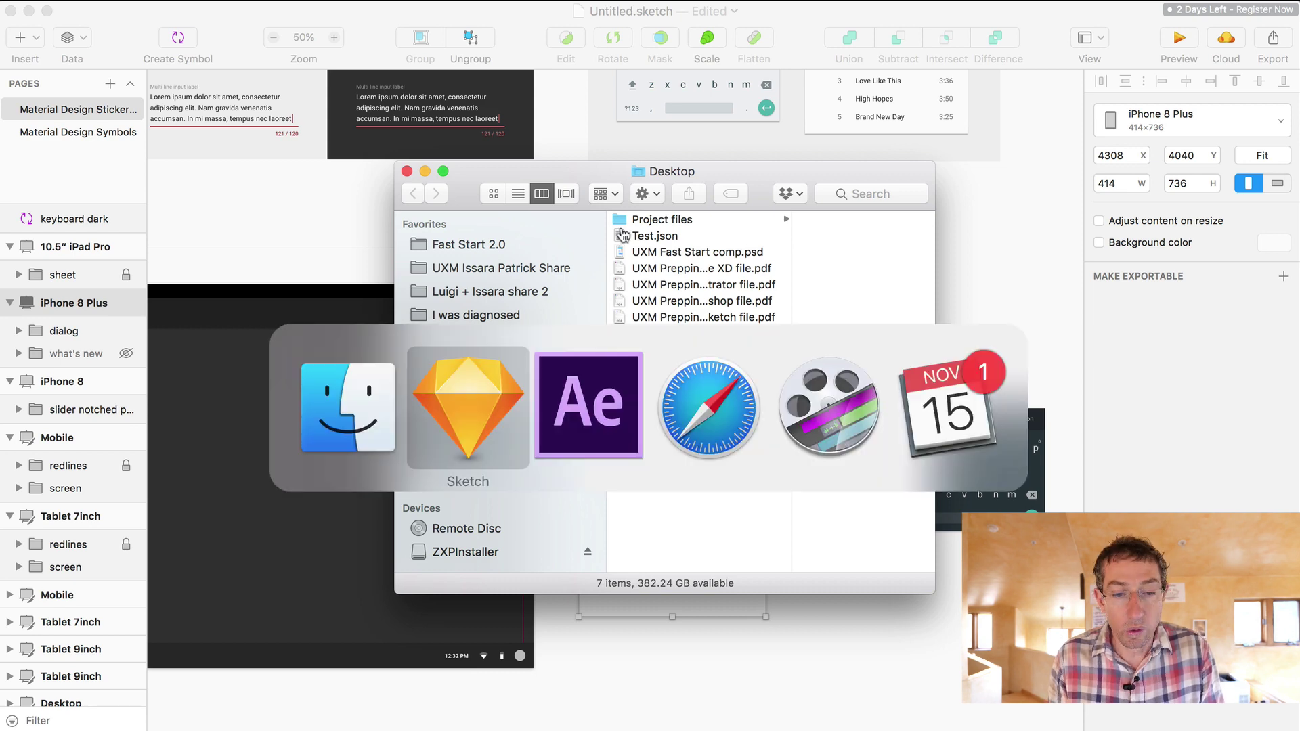
key(super+Tab)
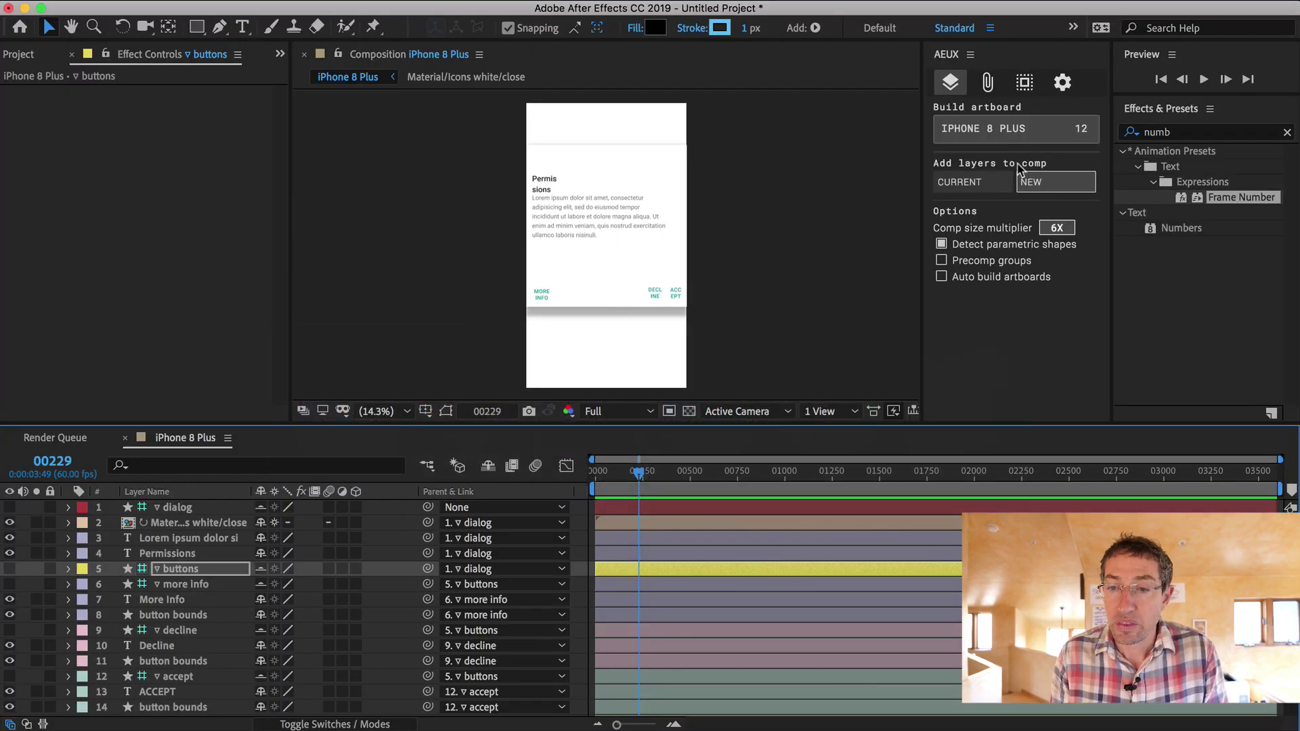
Step: Import Test.json through the AEUX panel to build a new iPhone 8 Plus 2 comp
click(989, 83)
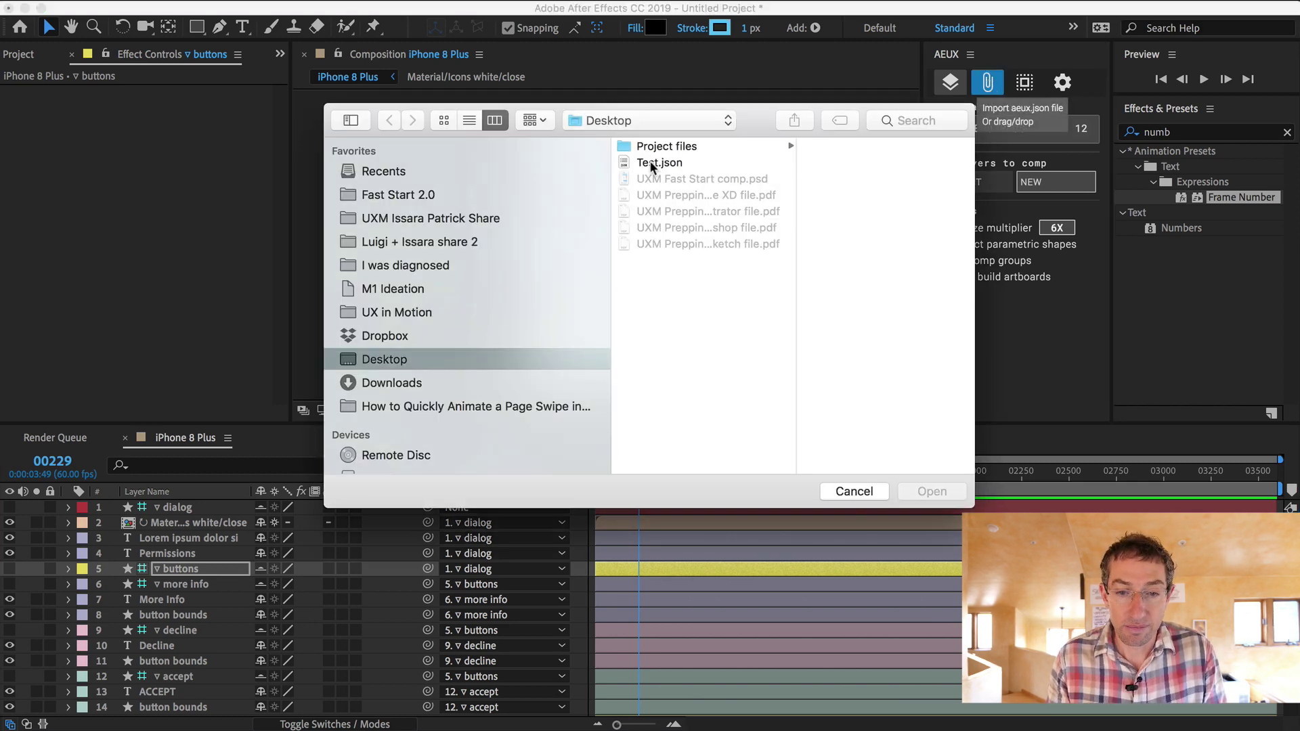
double_click(652, 165)
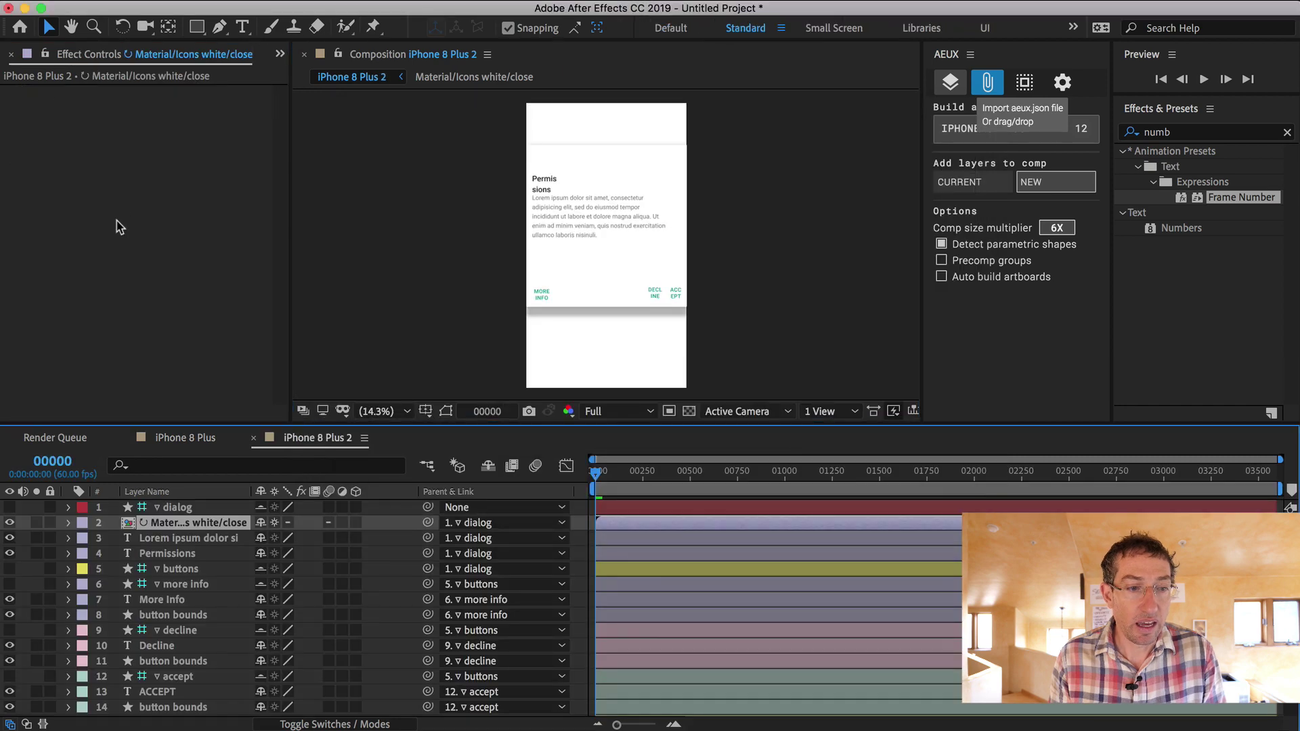
click(64, 56)
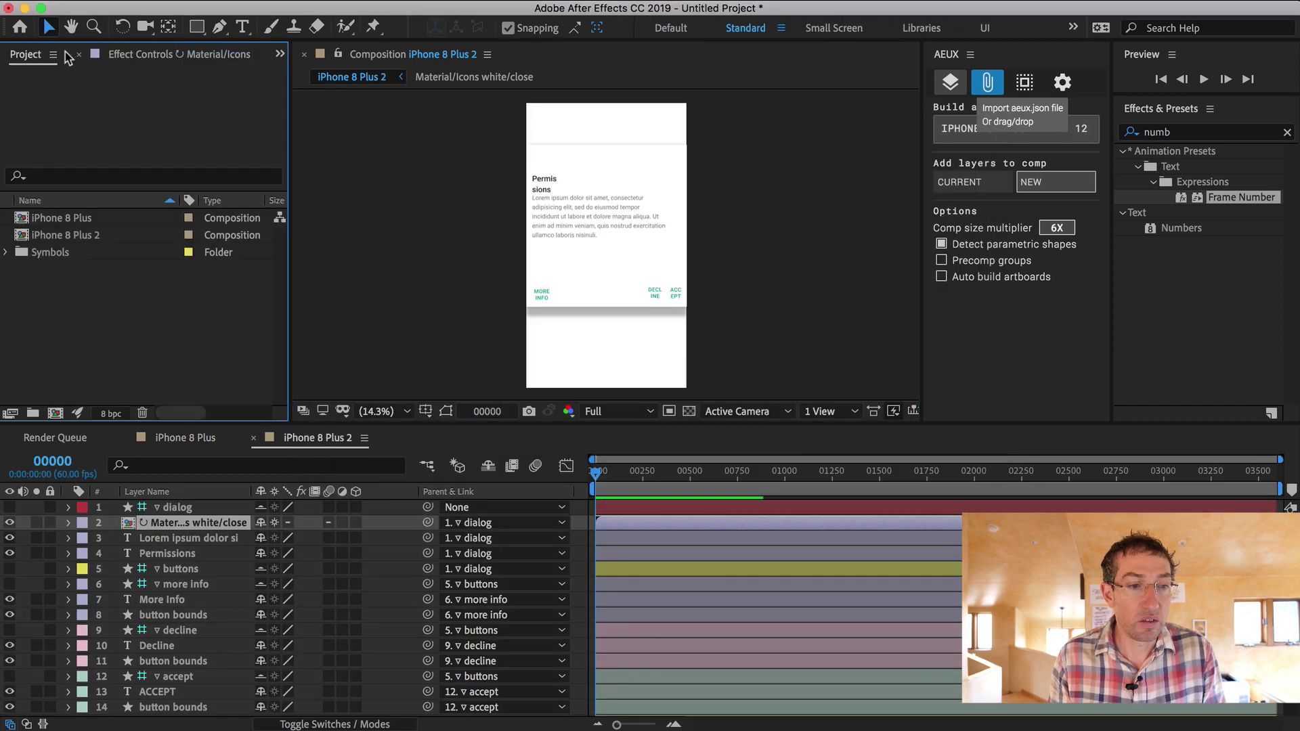
Step: Compare the iPhone 8 Plus and iPhone 8 Plus 2 comps, selecting the Material/Icons white/close layer
double_click(34, 218)
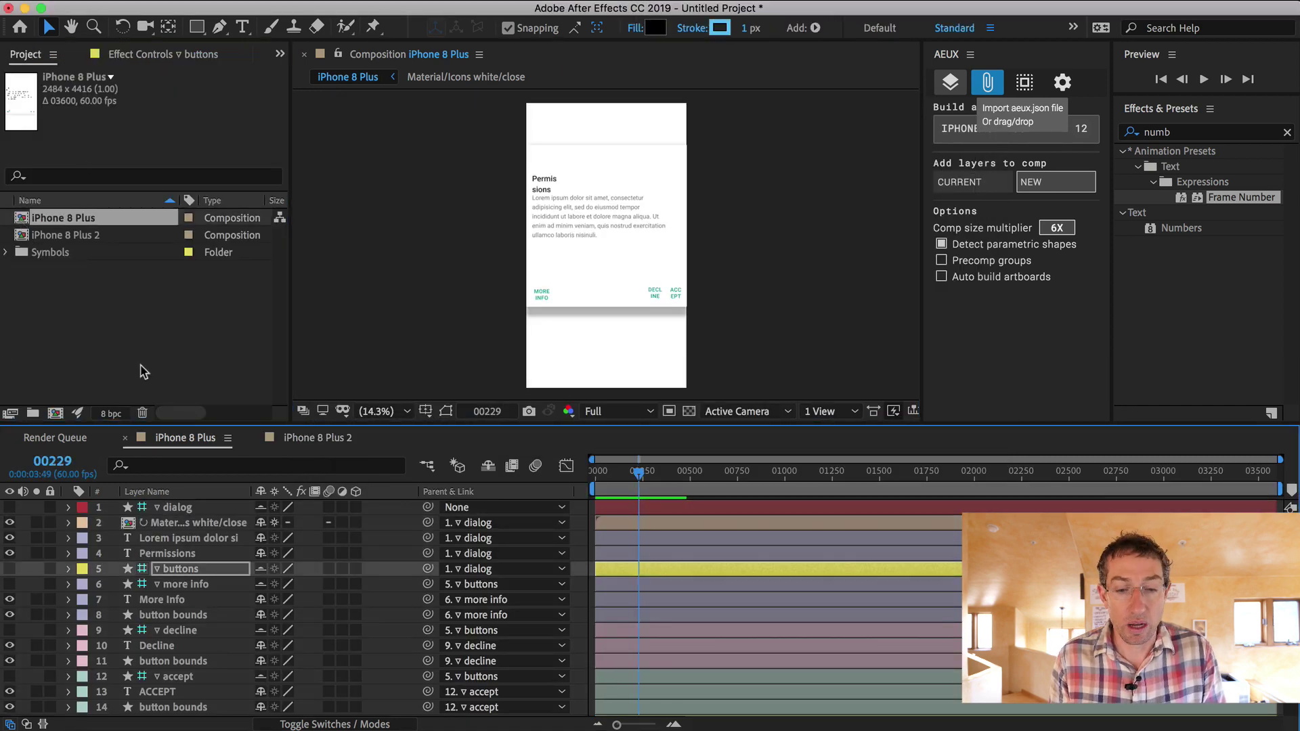
click(180, 525)
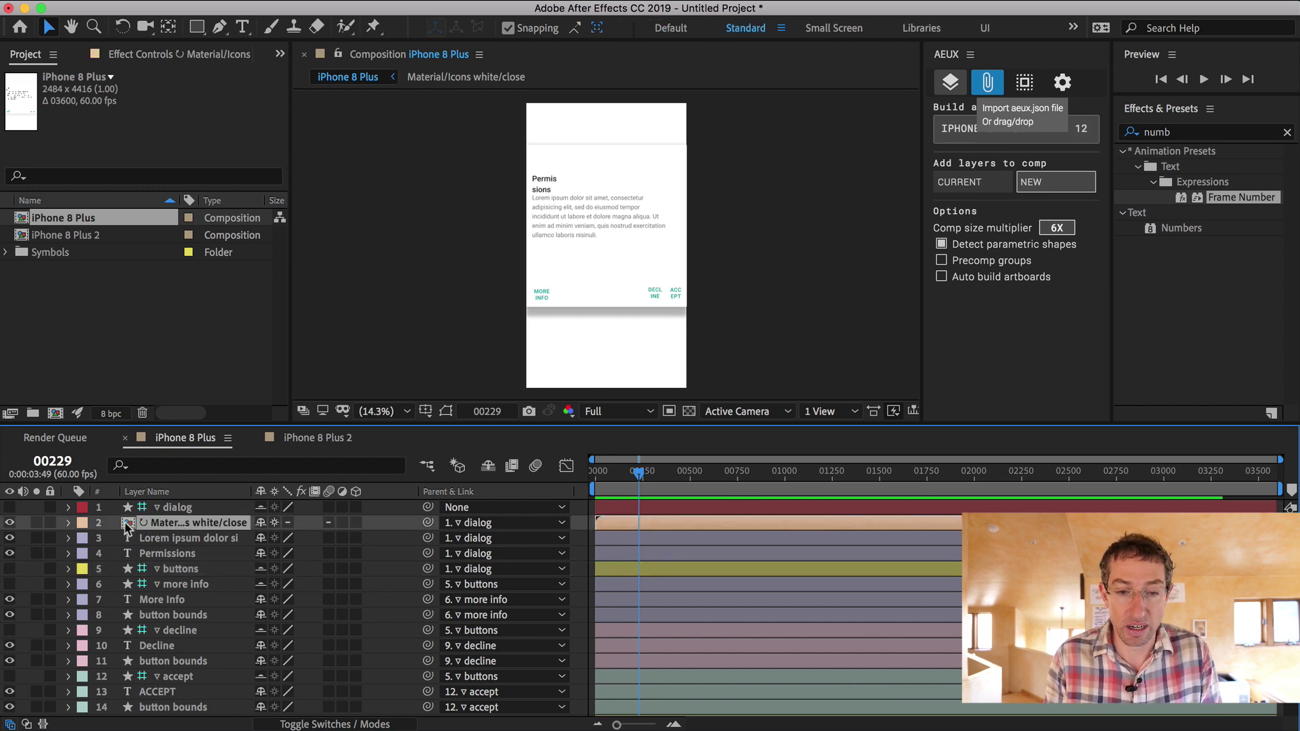
double_click(23, 235)
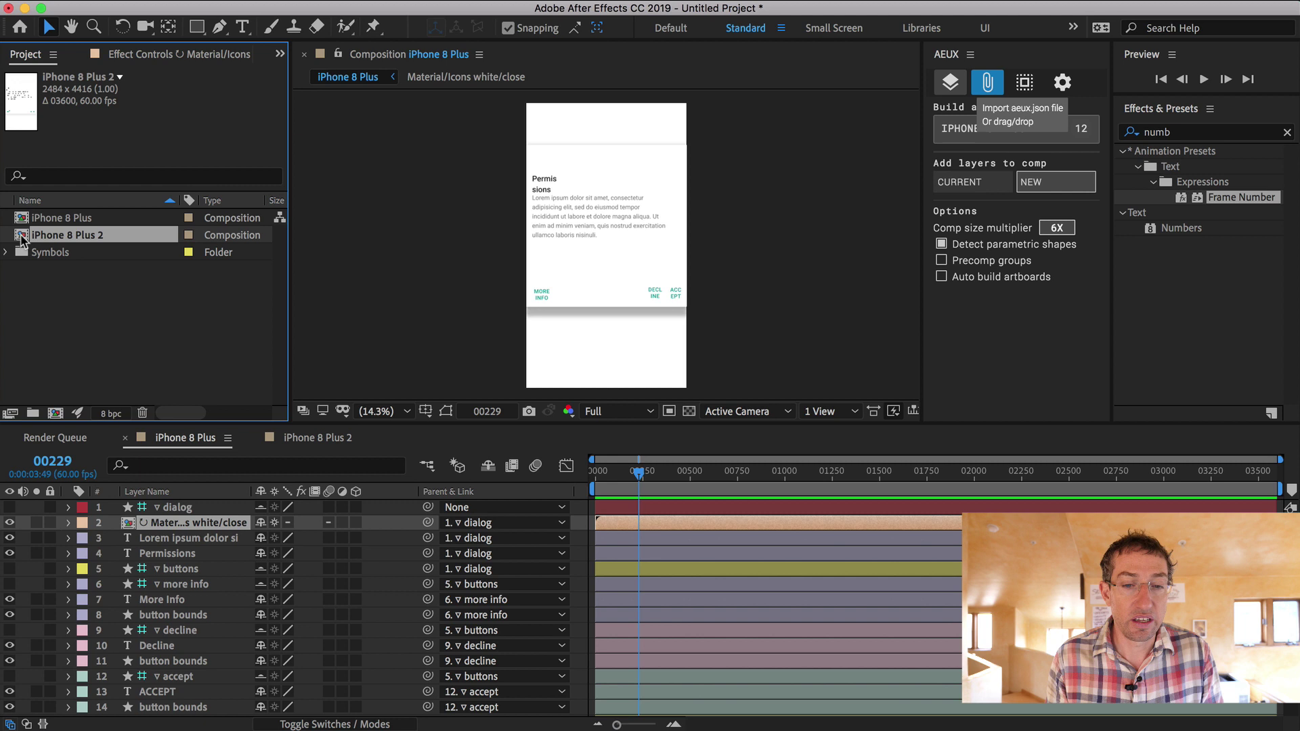
double_click(22, 218)
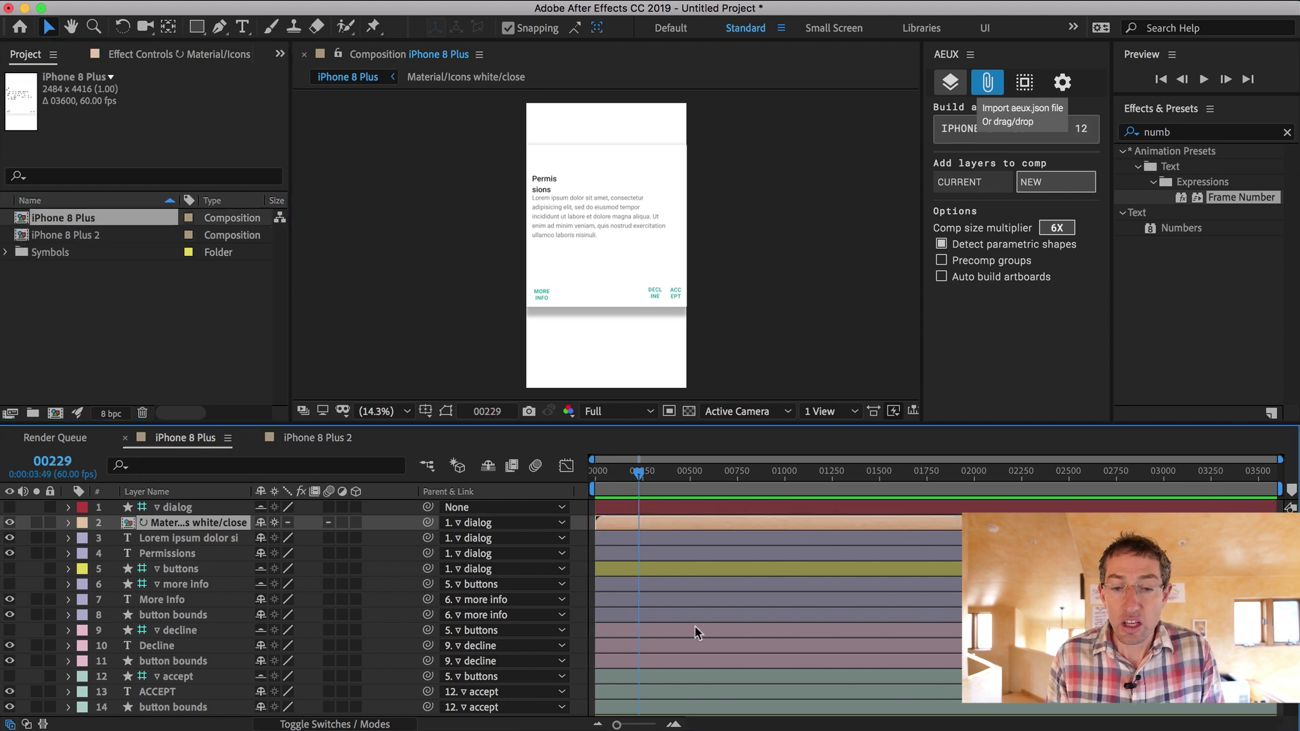
Step: Check the AEUX about and settings page, return to the artboard-building options, then leave After Effects
click(1026, 82)
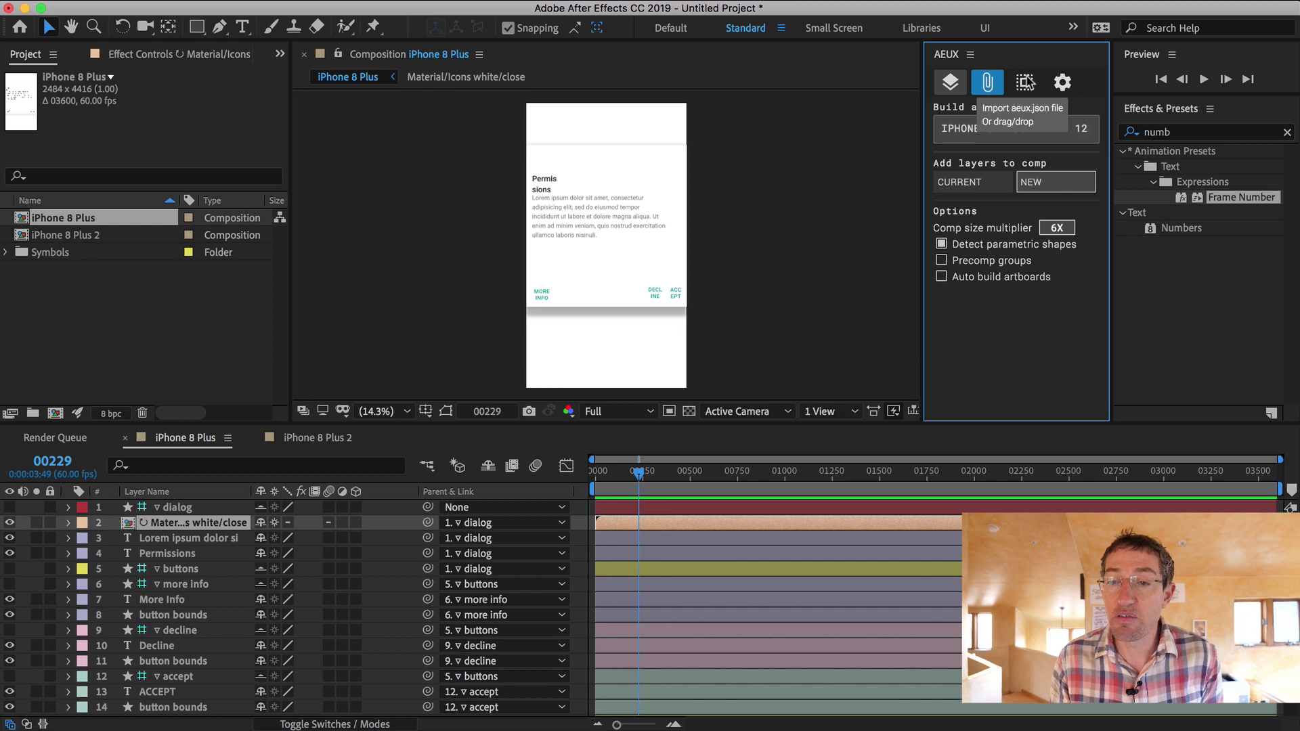
click(1062, 83)
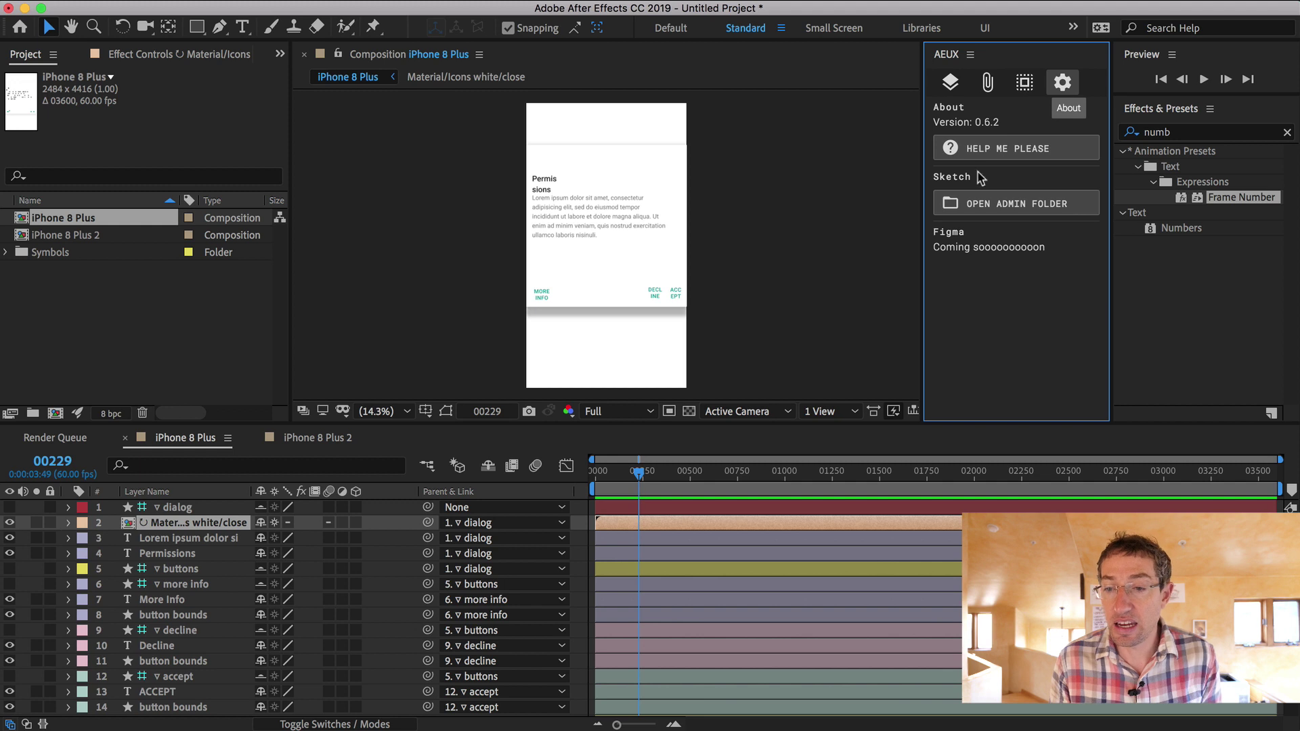
click(950, 83)
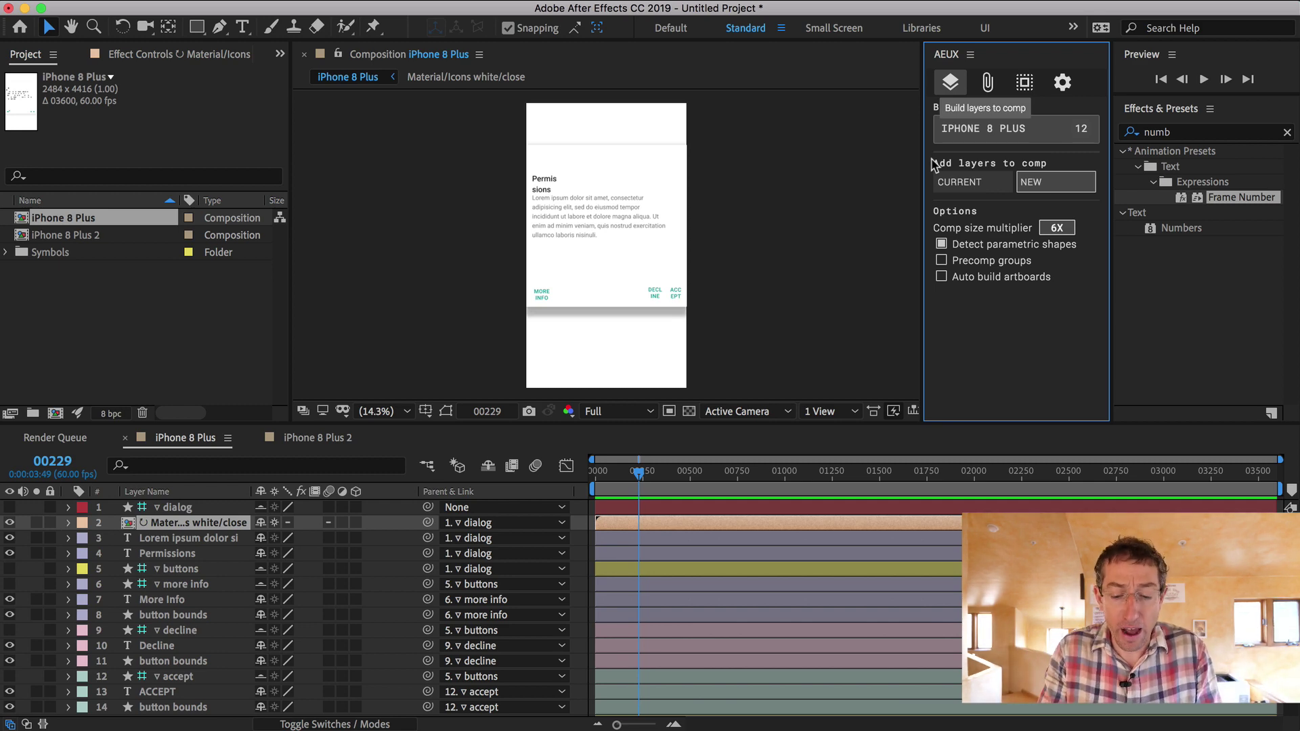
key(super+Tab)
Step: Hide After Effects and, in Safari, revisit the Sketch2AE page before downloading AEUX from its site
key(super+alt+h)
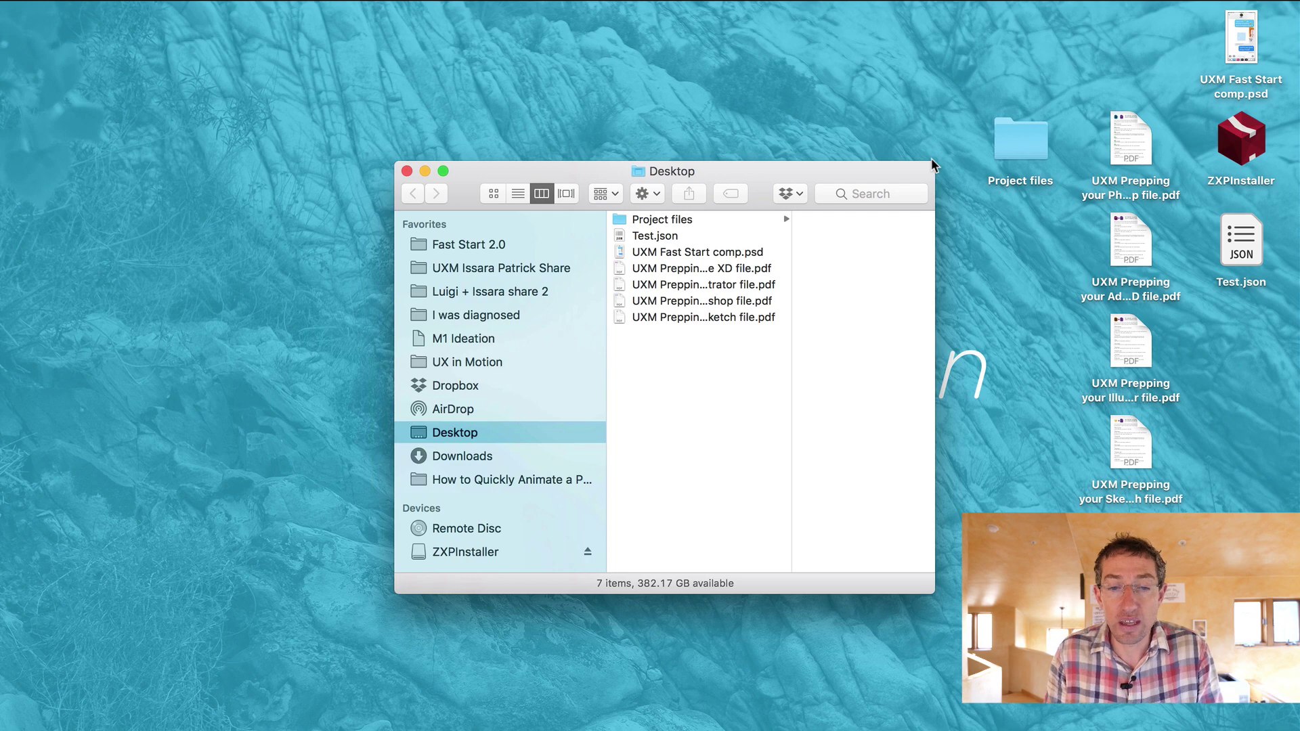
key(super+w)
key(super+Tab)
key(super+Tab)
key(super+Tab)
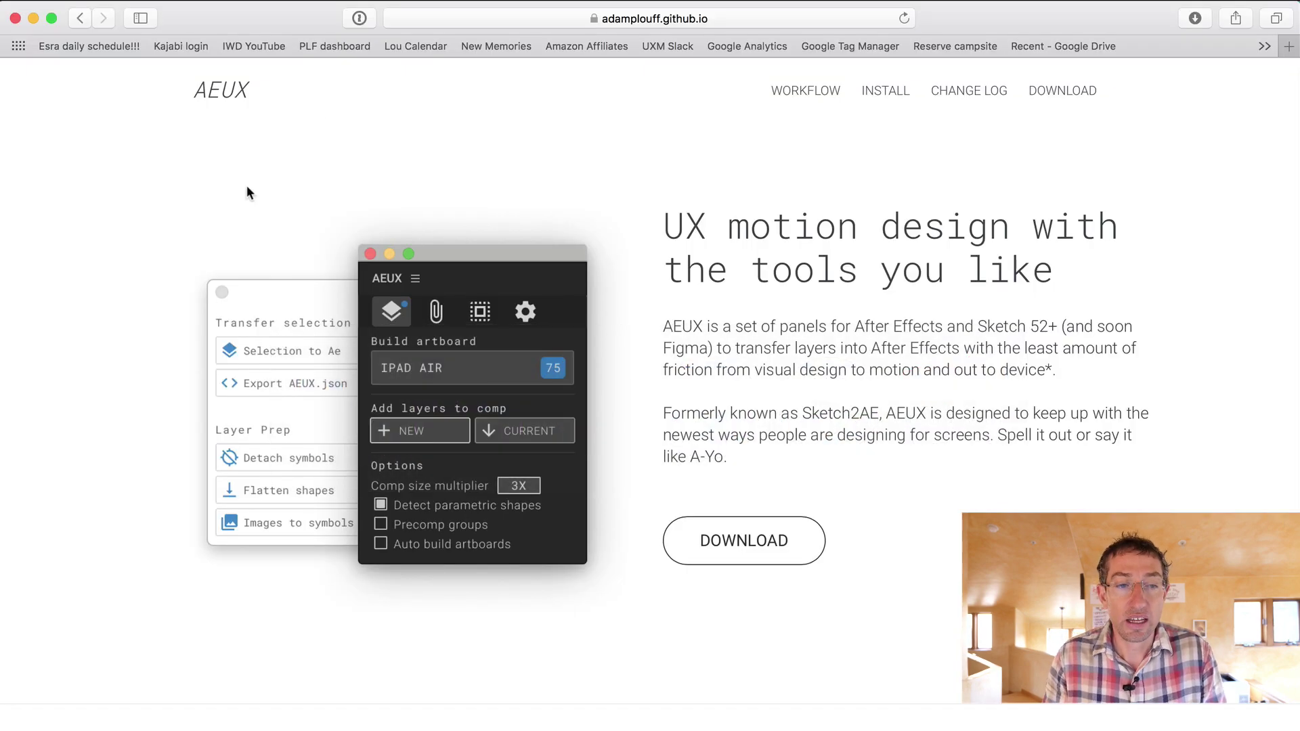
key(super+bracketleft)
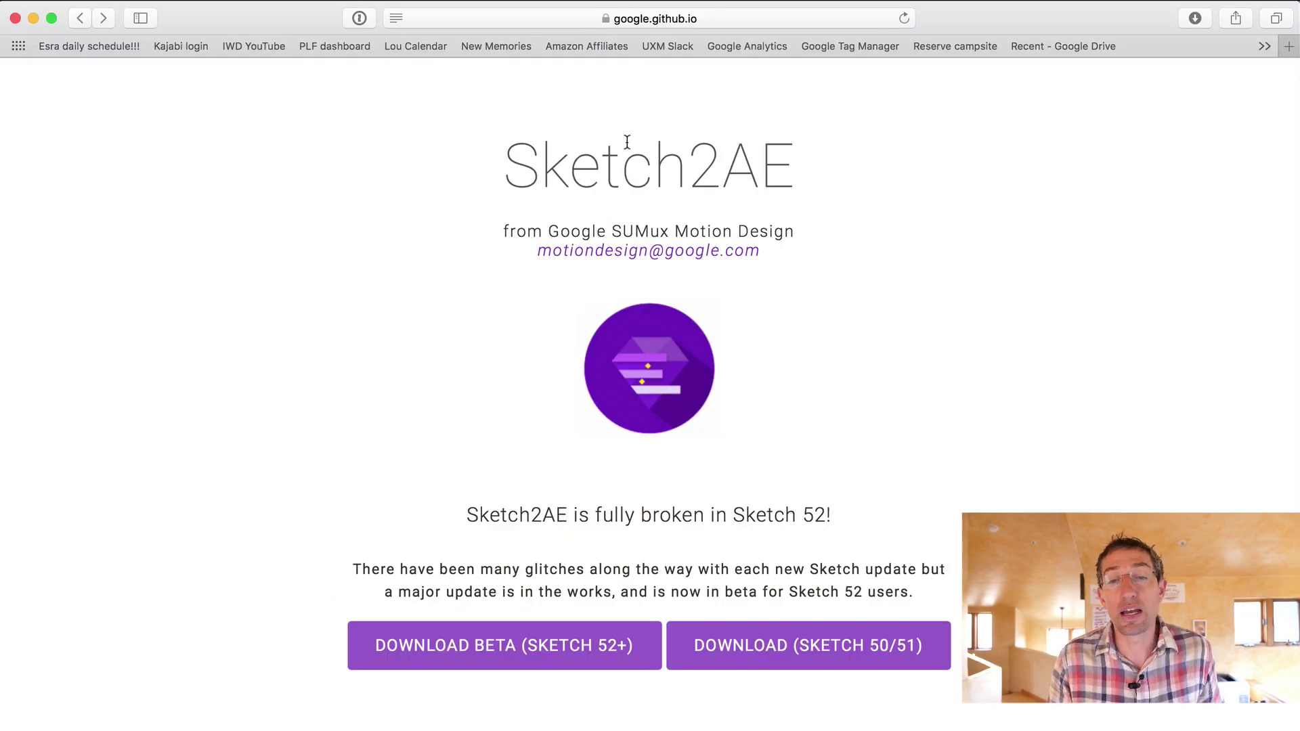
click(453, 641)
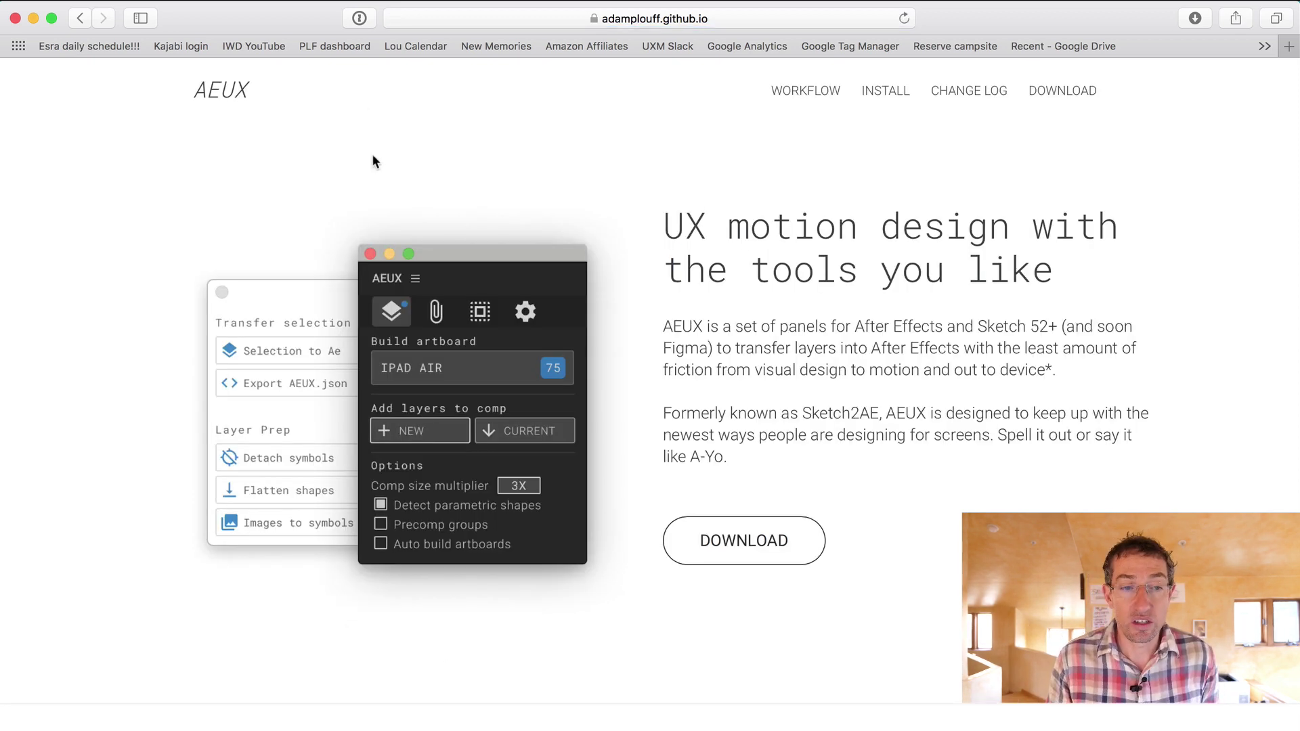
click(743, 546)
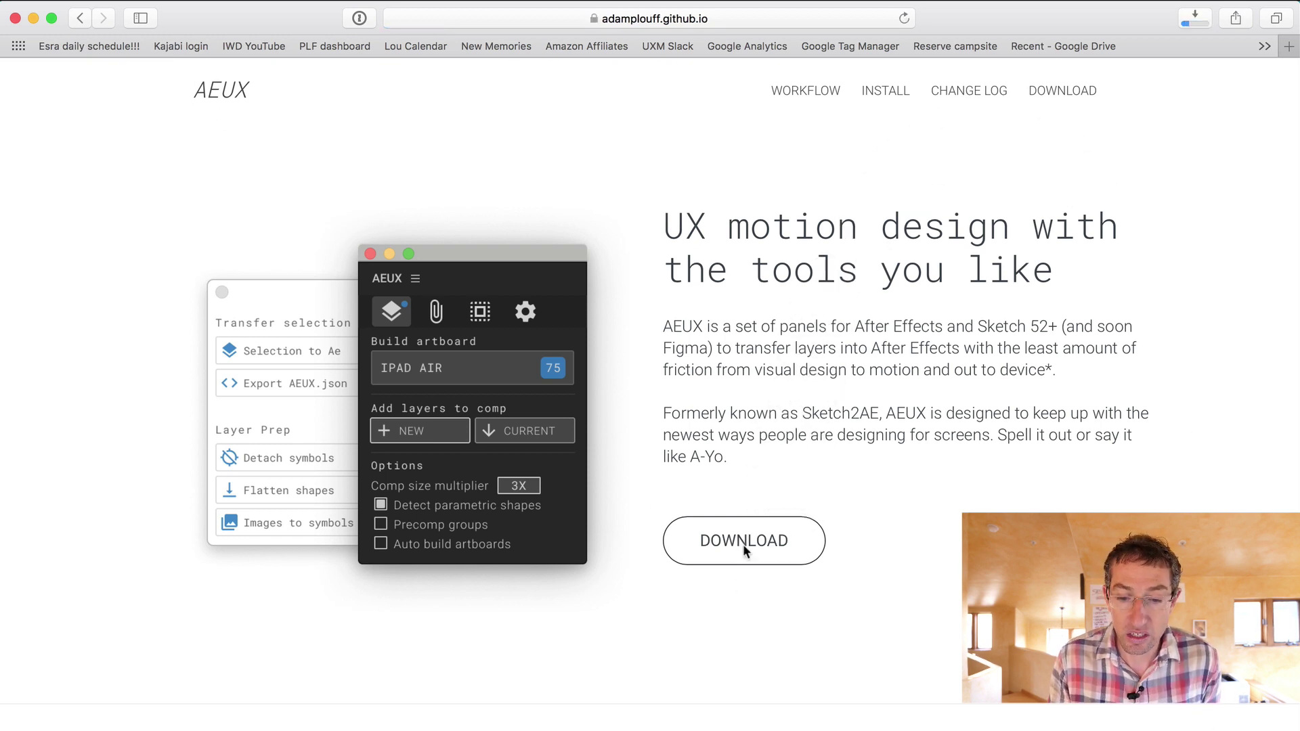
key(super+Tab)
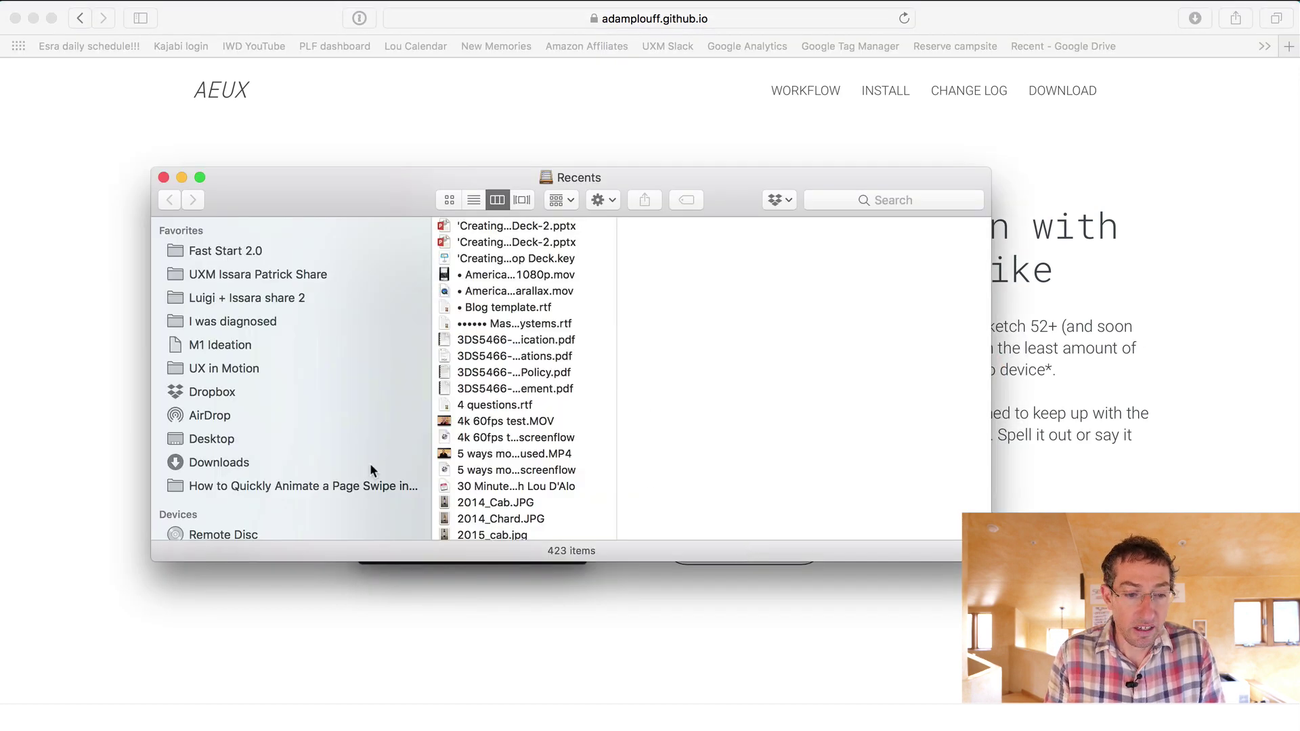
Step: Open AEUX.sketchplugin from Downloads > AEUX_v0.6.3 to install it into Sketch
click(223, 462)
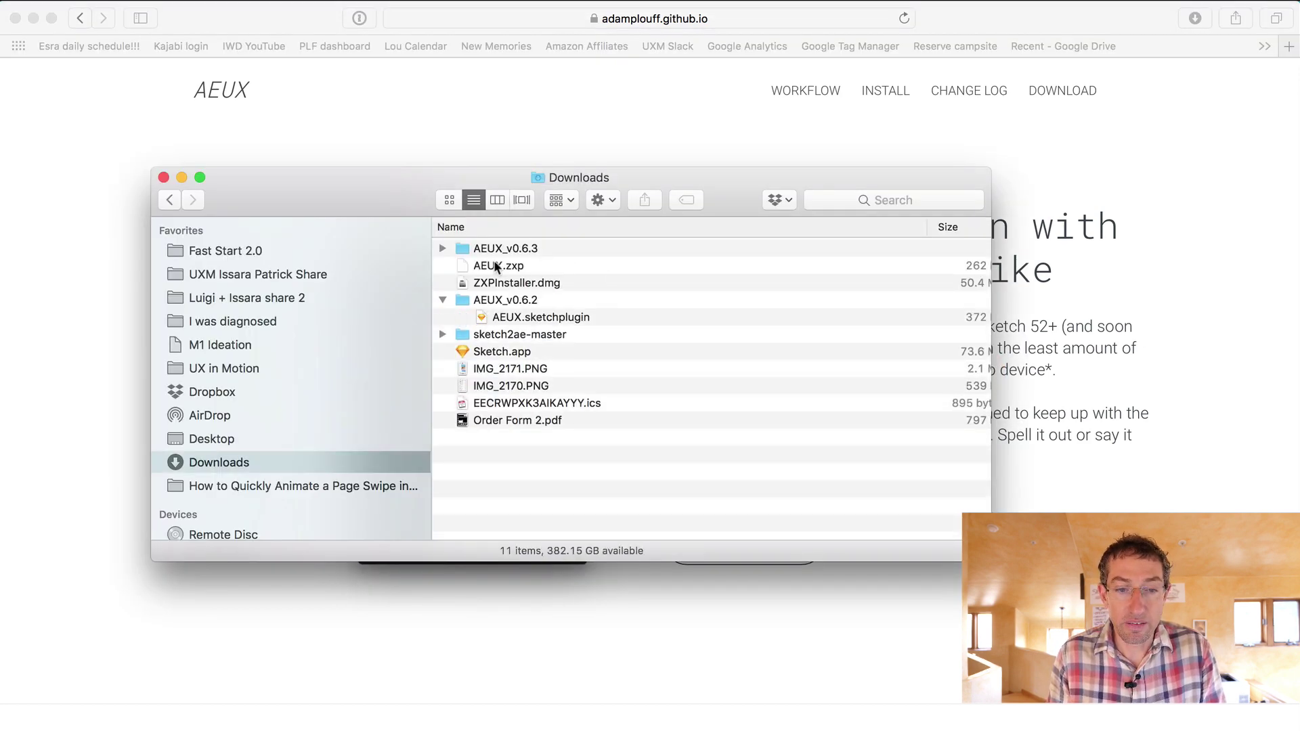
click(440, 248)
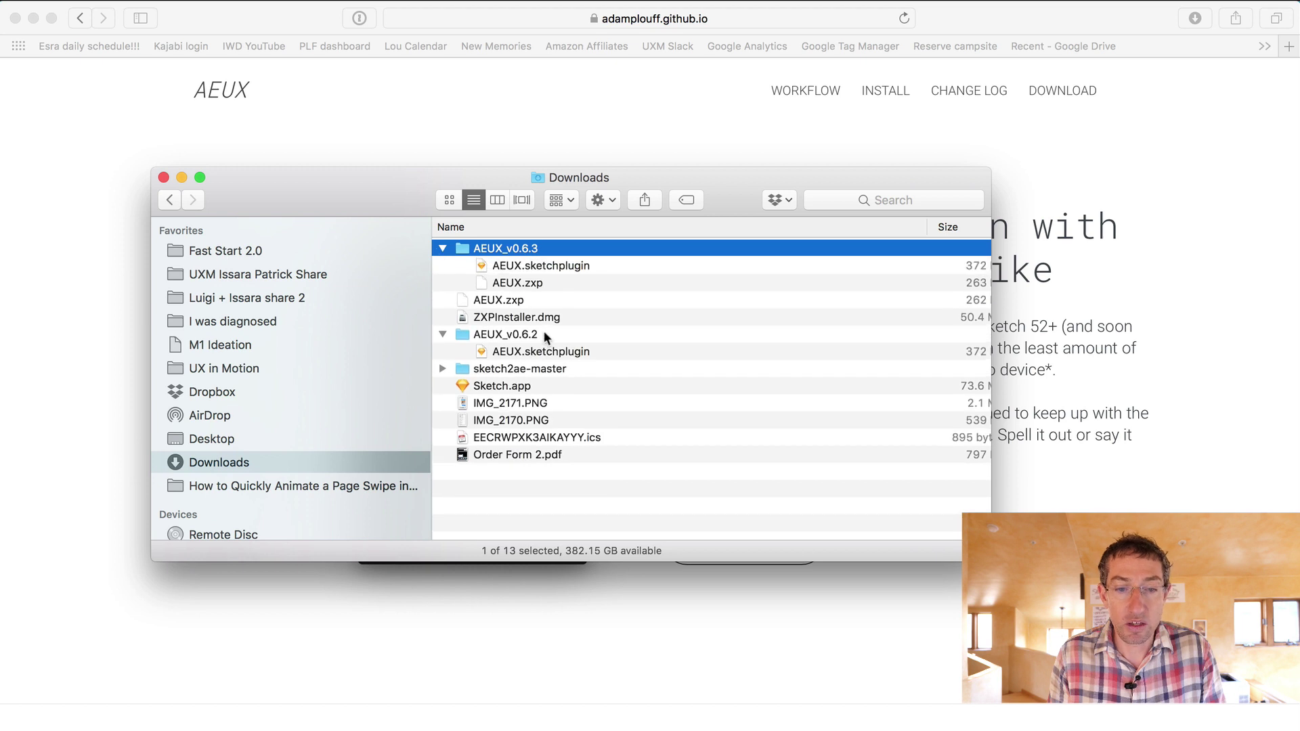
click(531, 266)
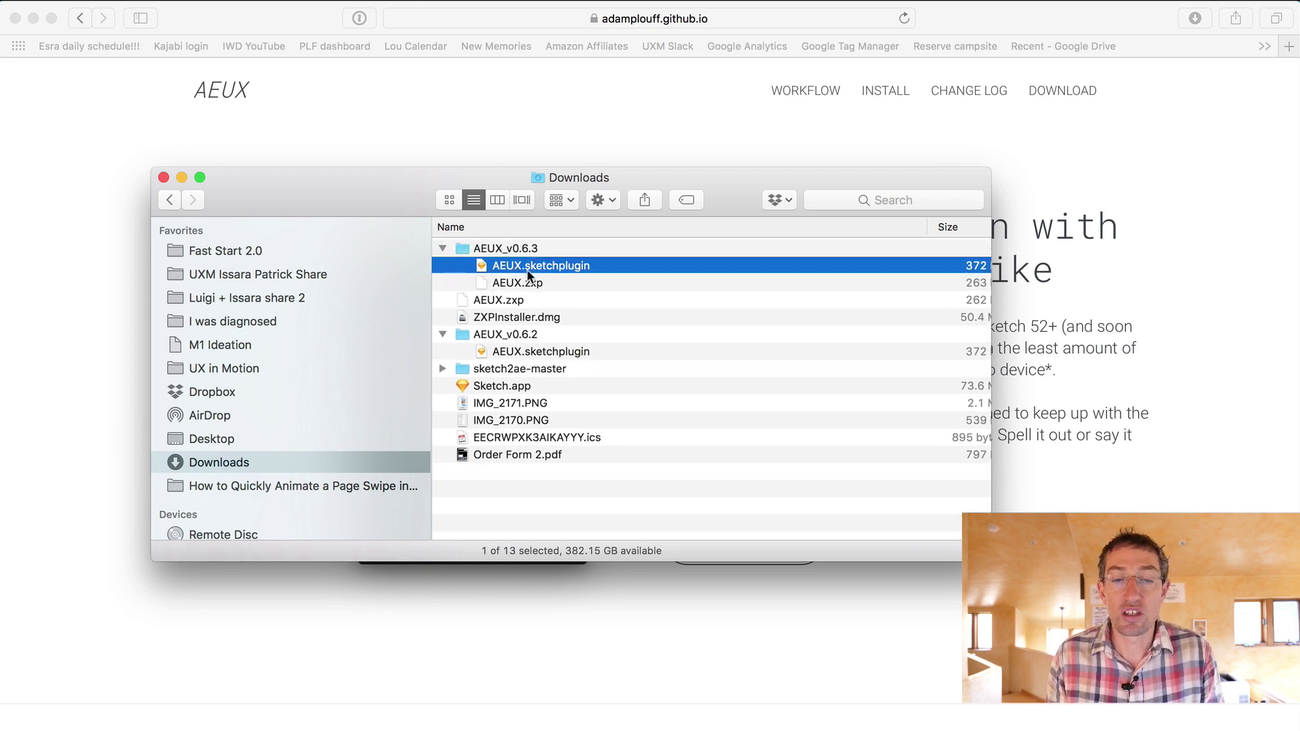
double_click(476, 266)
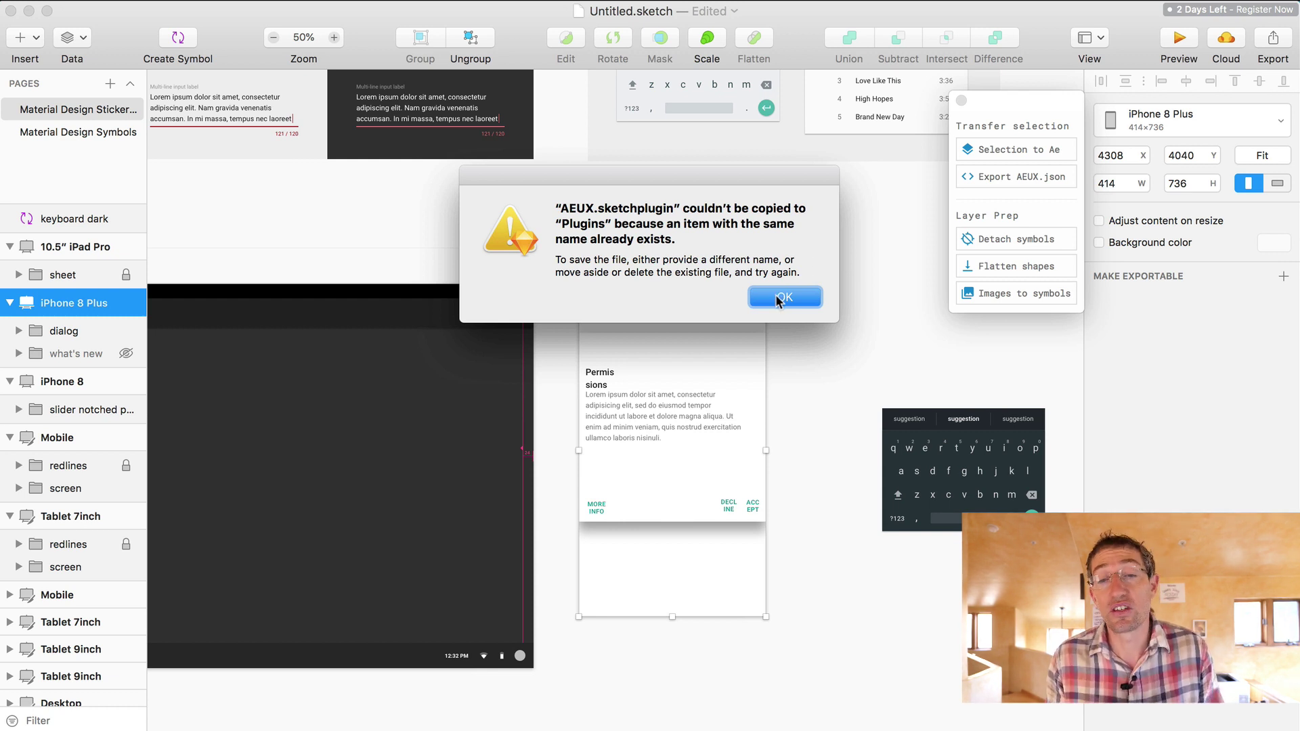
Step: Dismiss the plugin copy error, relaunch AEUX from Sketch's Plugins menu, and move it off the artboard
click(778, 298)
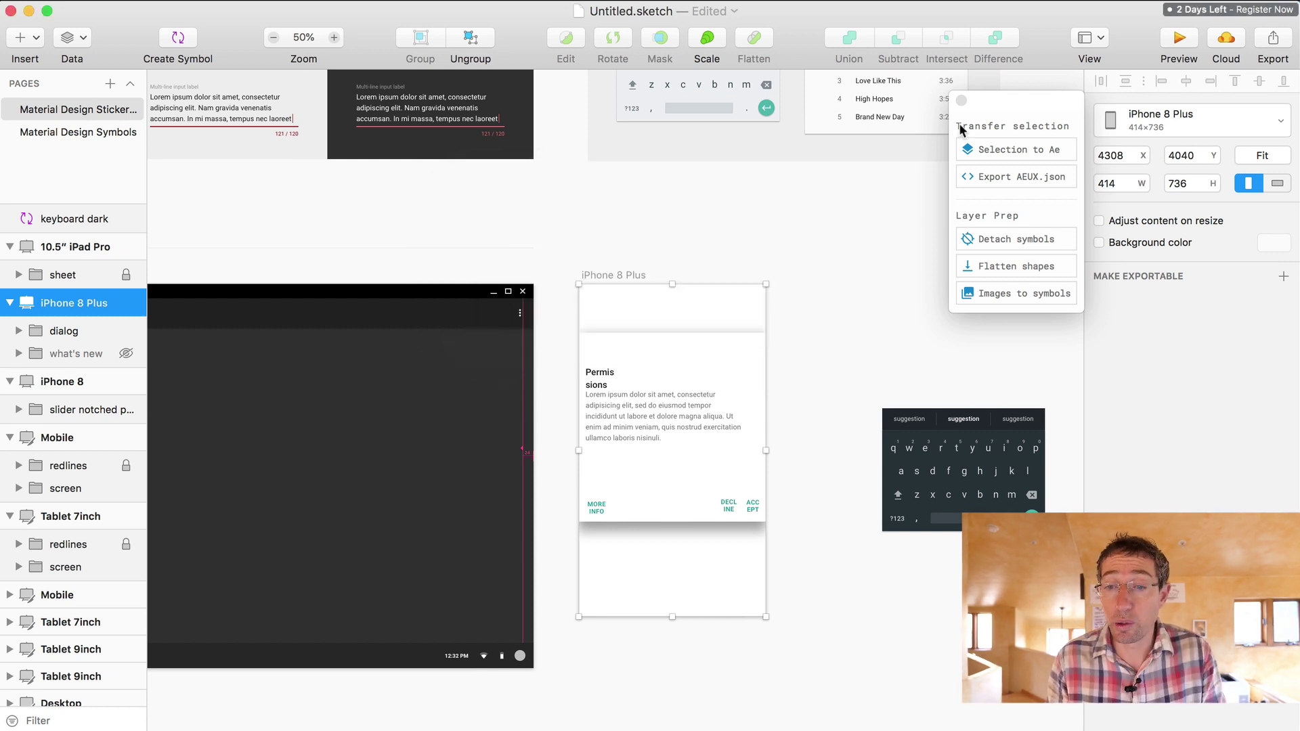
click(962, 101)
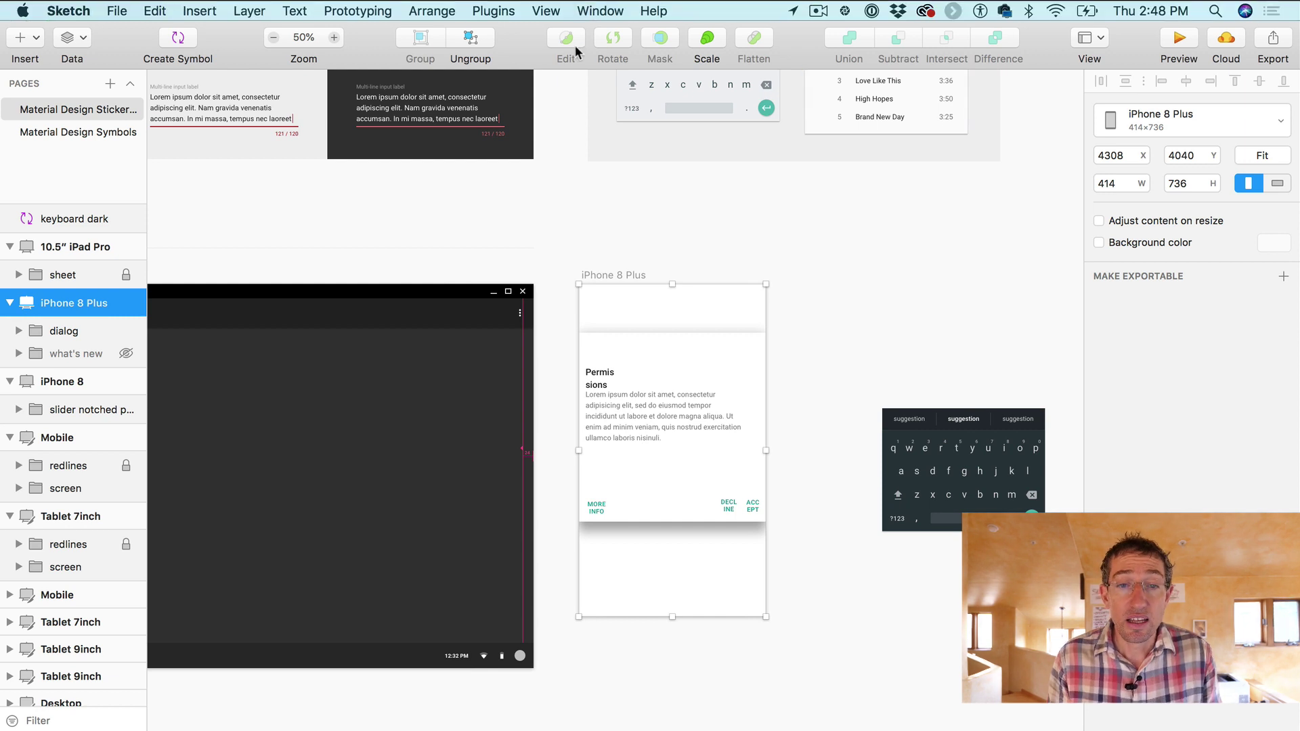
click(501, 10)
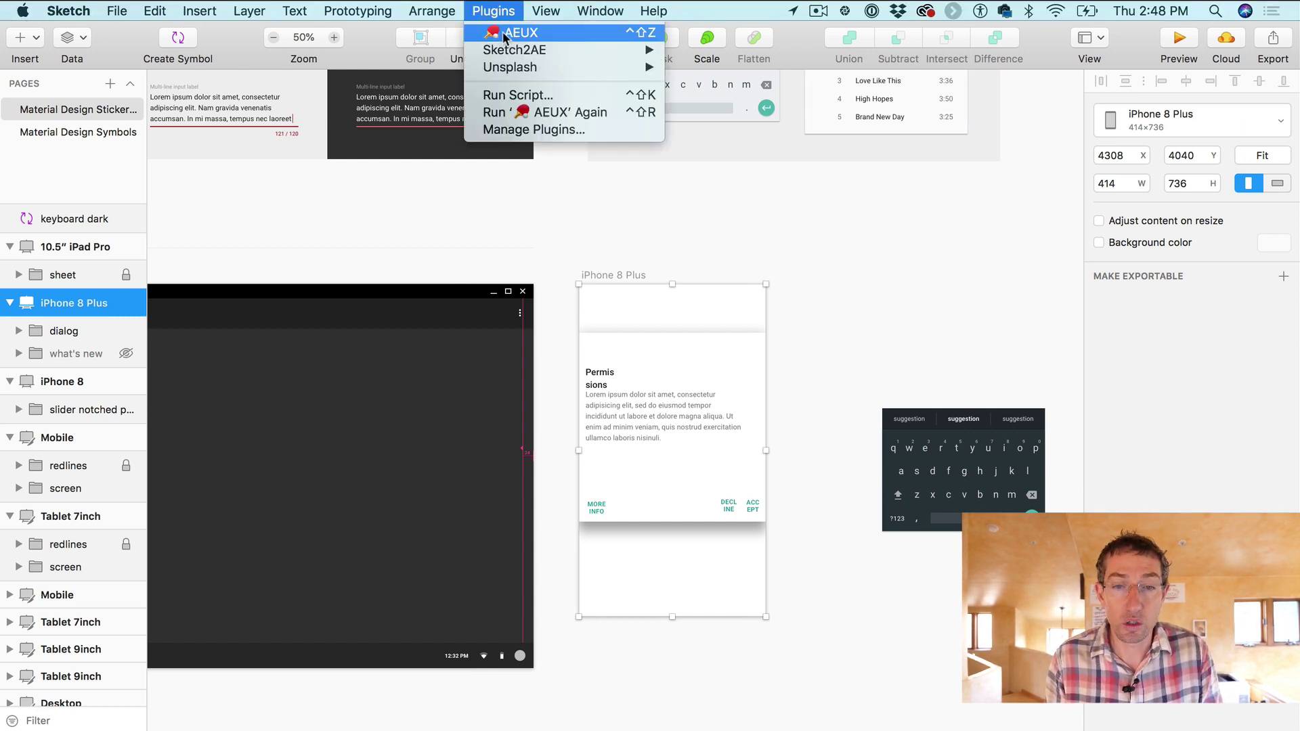
click(504, 34)
drag(664, 161, 999, 107)
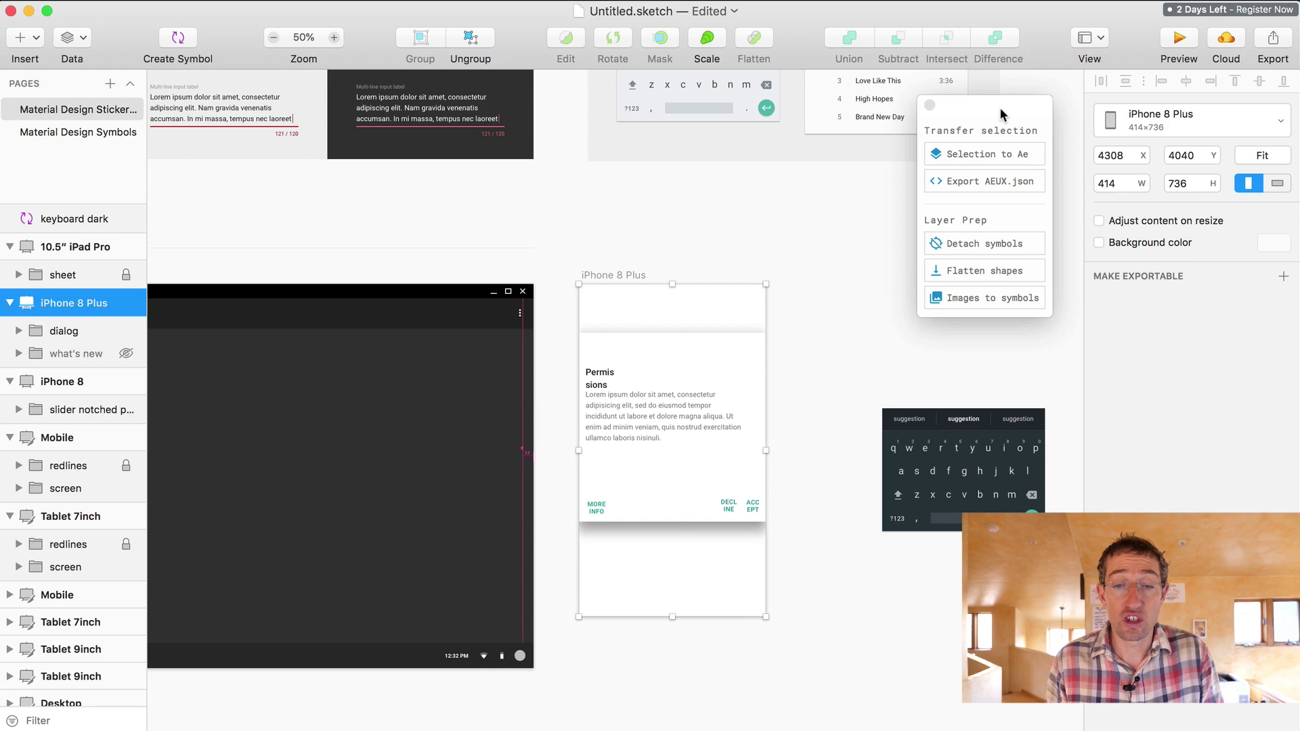
key(cmd+Tab)
key(super+Tab)
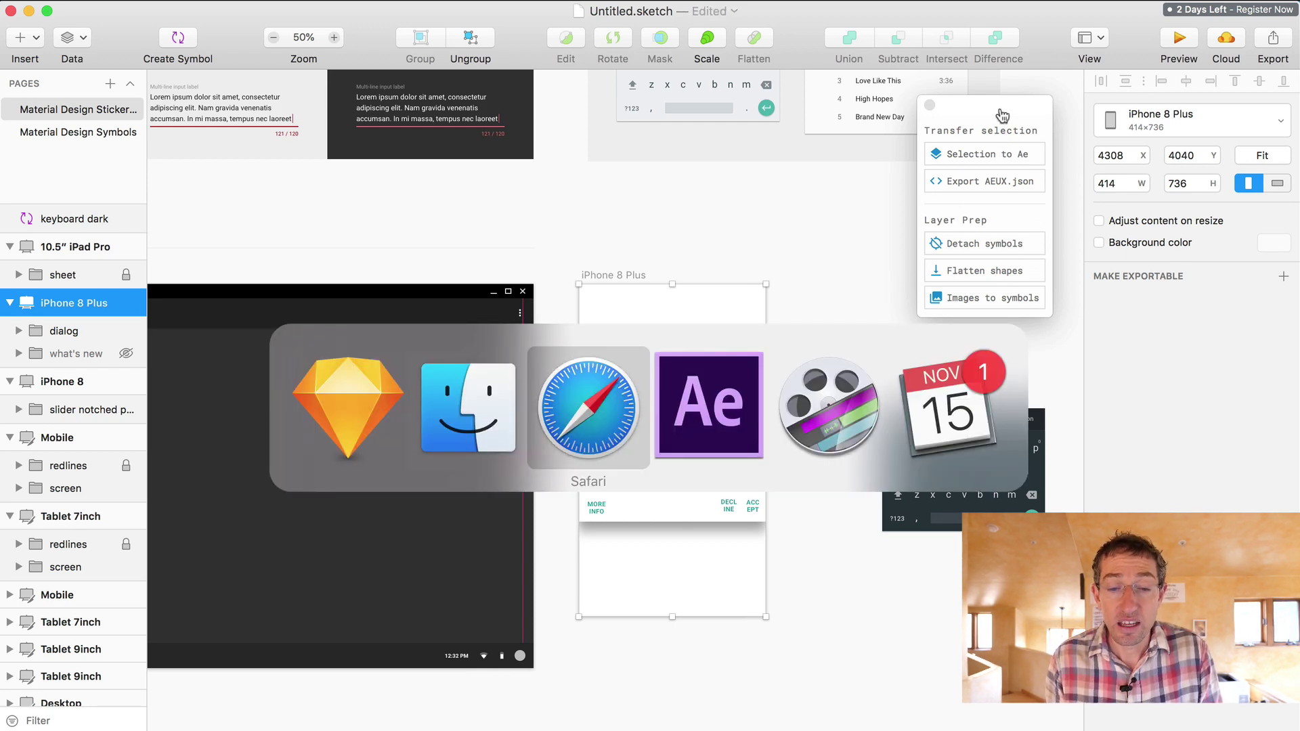
Step: Select AEUX.zxp inside AEUX_v0.6.3 in Finder's Downloads window, then return to Safari
key(super+shift+Tab)
key(super+alt+h)
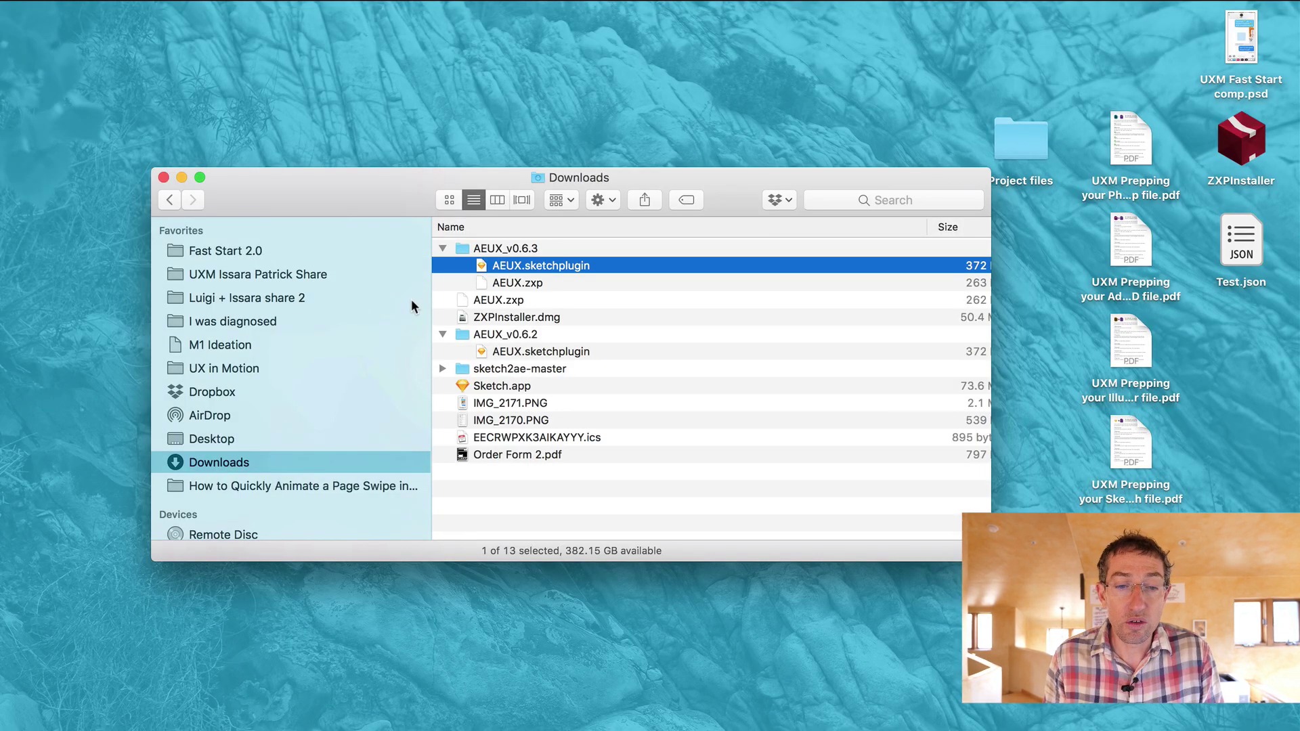
click(503, 284)
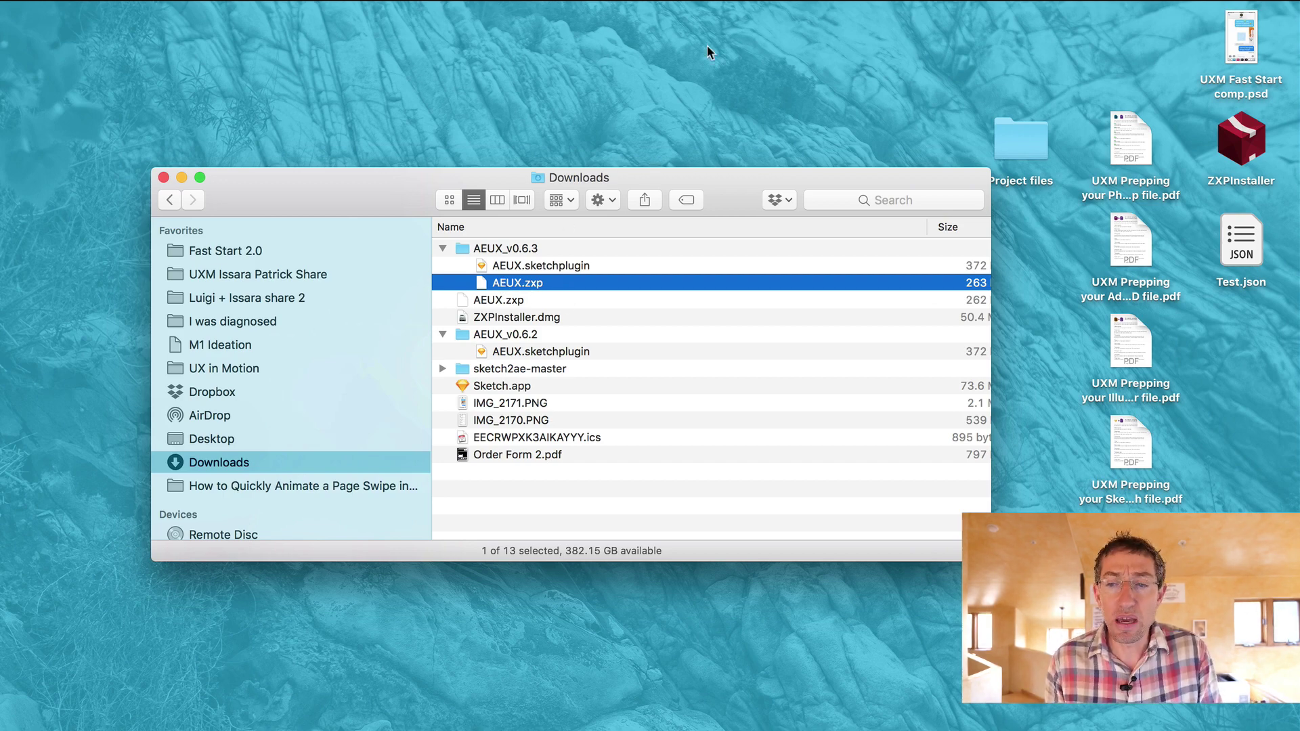
key(super+Tab)
key(super+Tab)
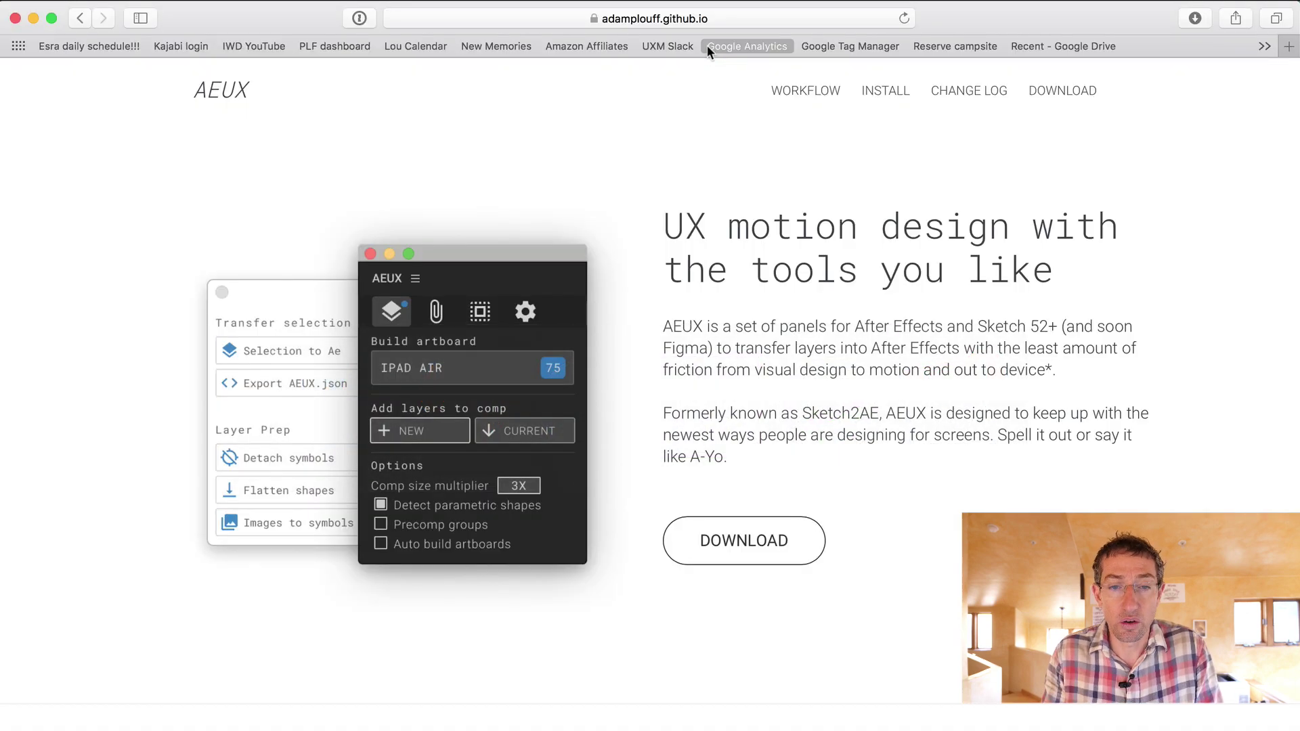
Step: Load zxpinstaller.com in a new Safari tab and download ZXPInstaller 1.6.3 for OS X
key(super+t)
text(zxpinstaller.com)
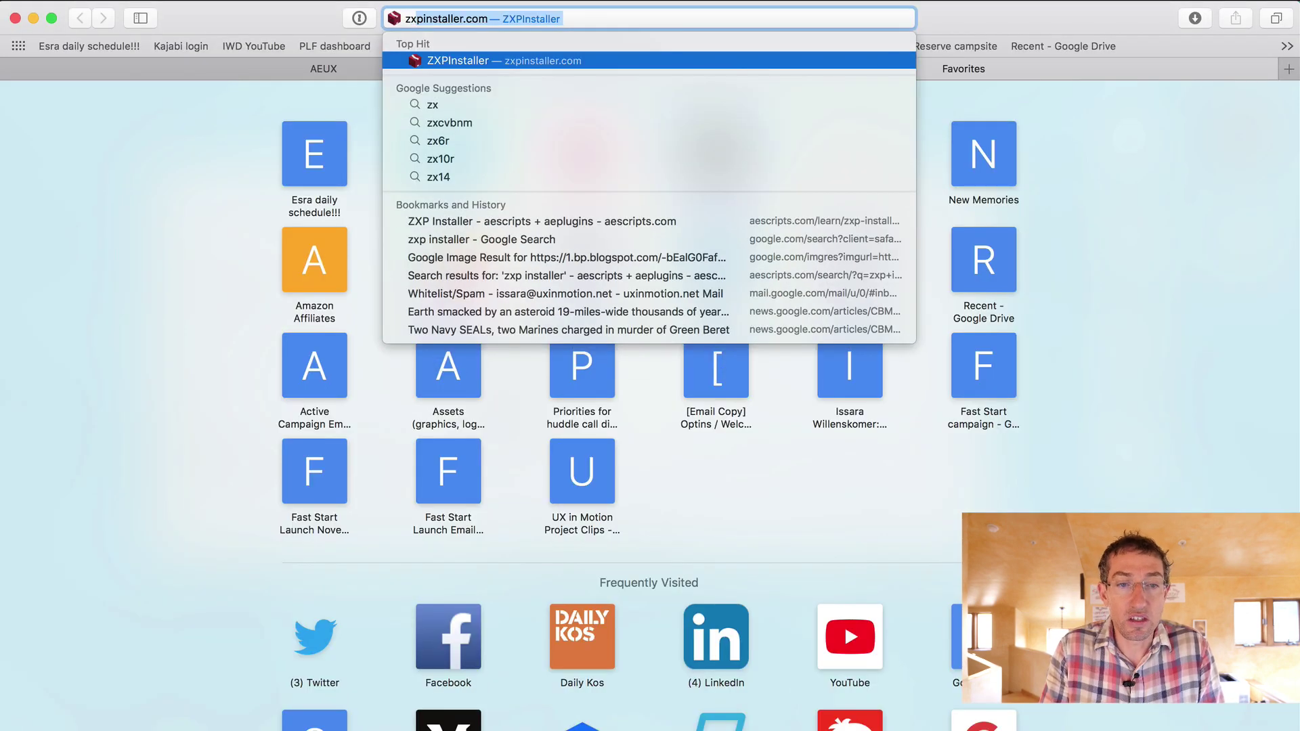
key(Return)
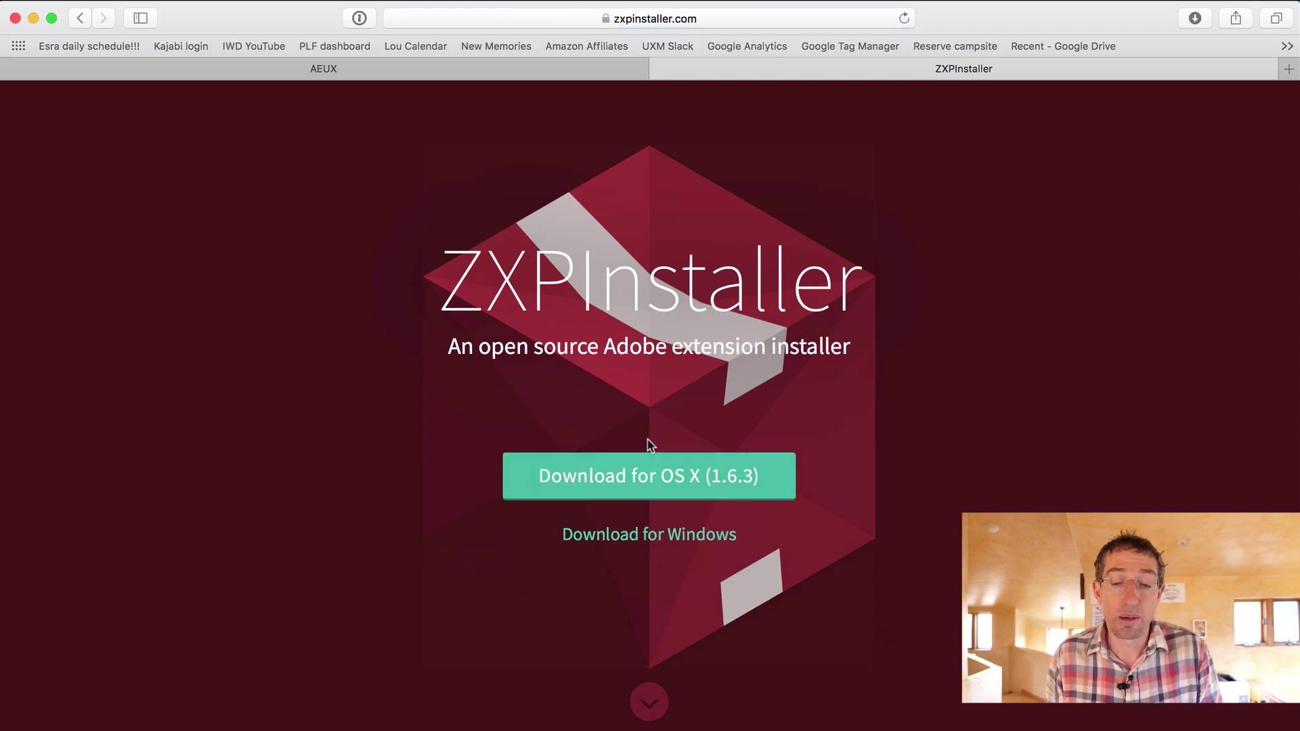
key(super+Tab)
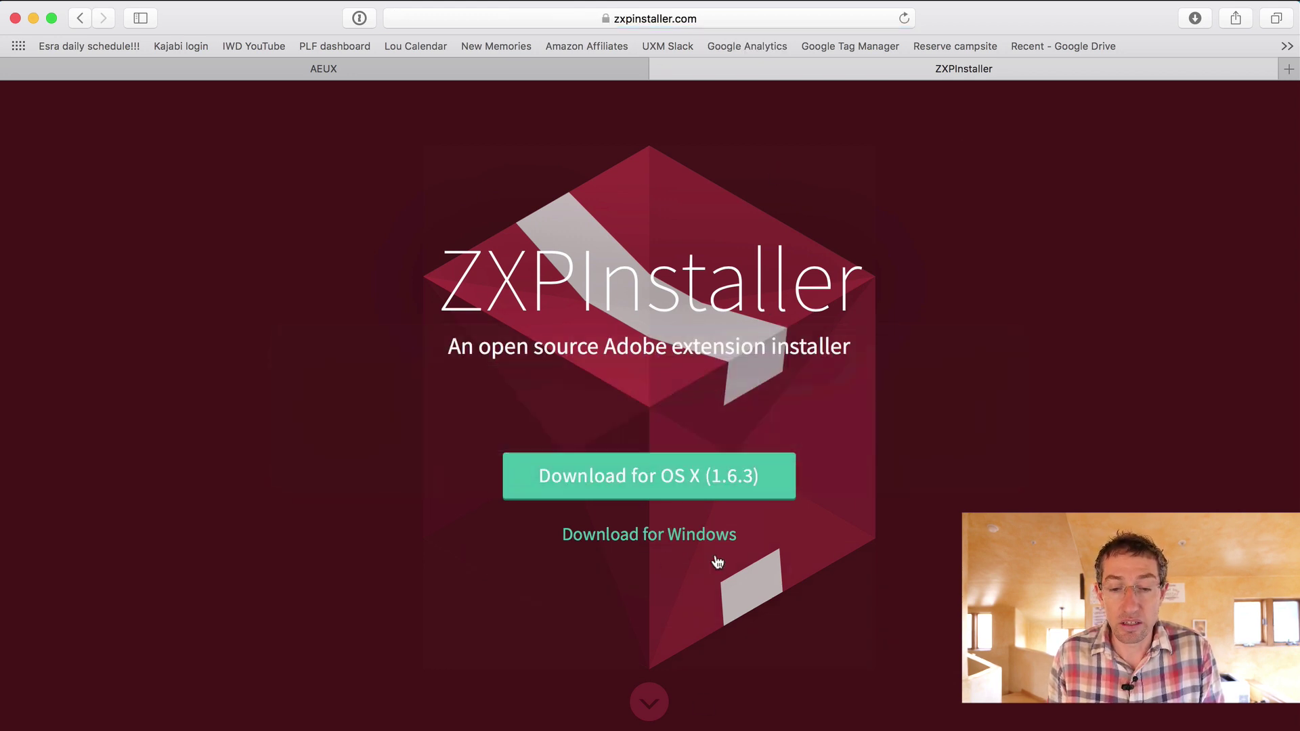
click(702, 474)
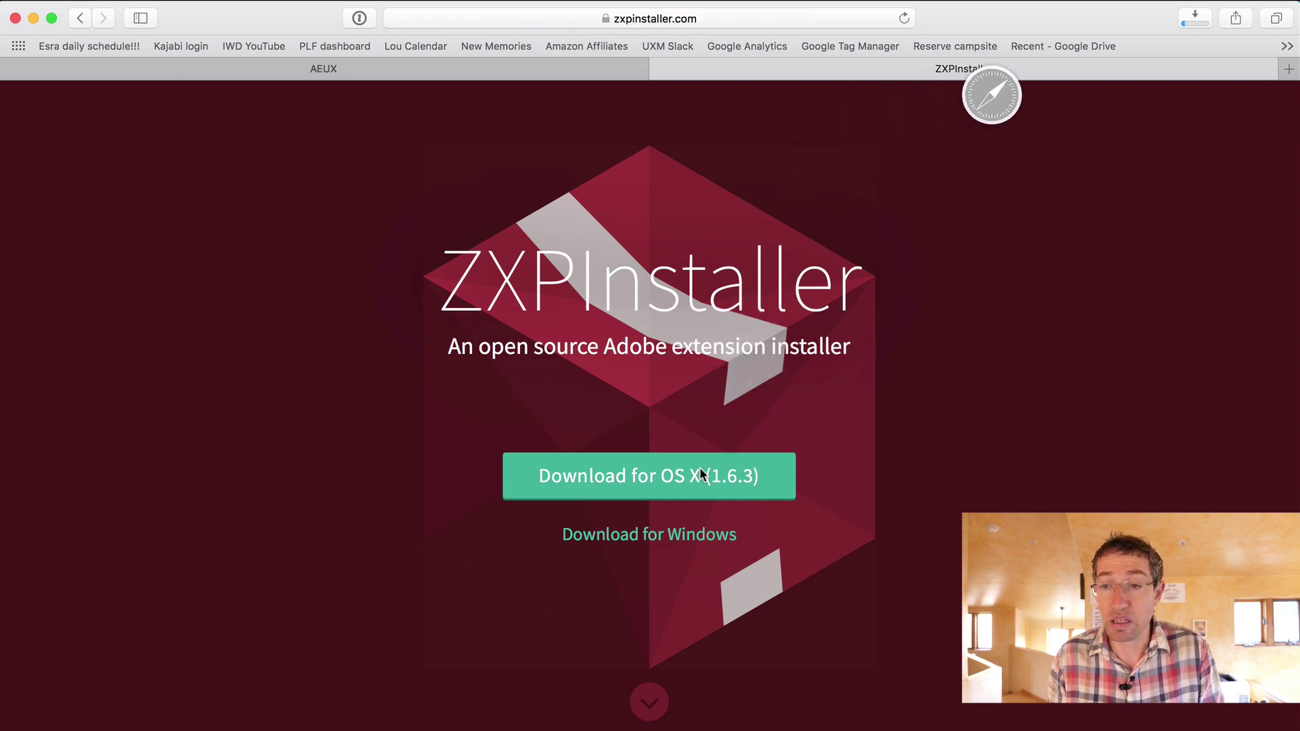
key(super+Tab)
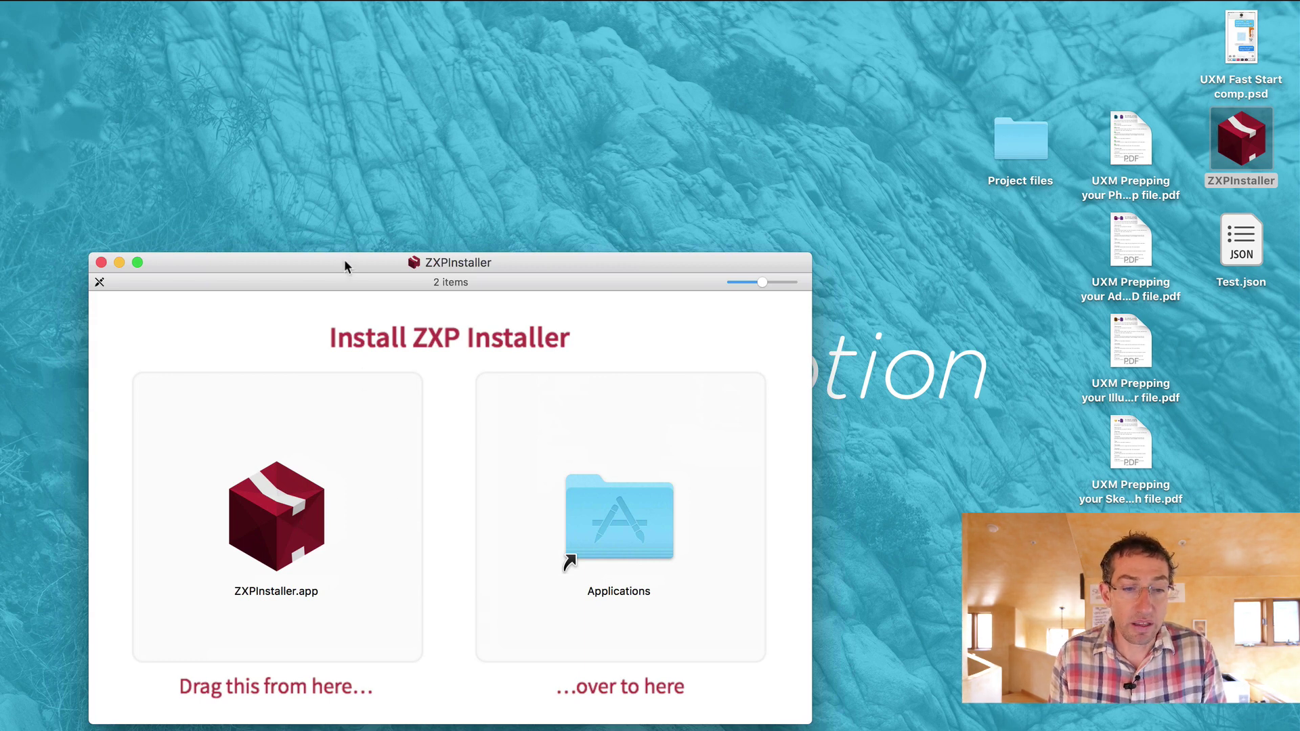
Step: Launch ZXP Installer.app from the Applications folder opened from the disk image
drag(344, 261, 378, 83)
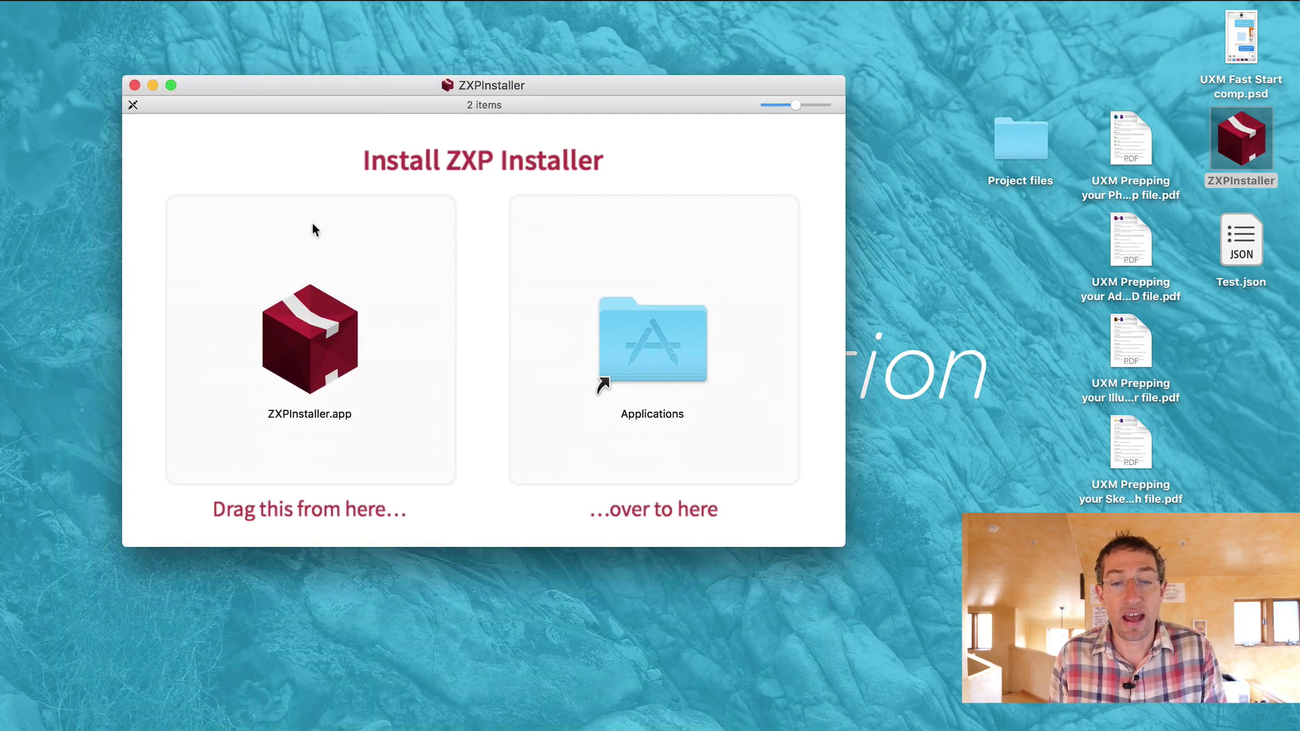
double_click(668, 351)
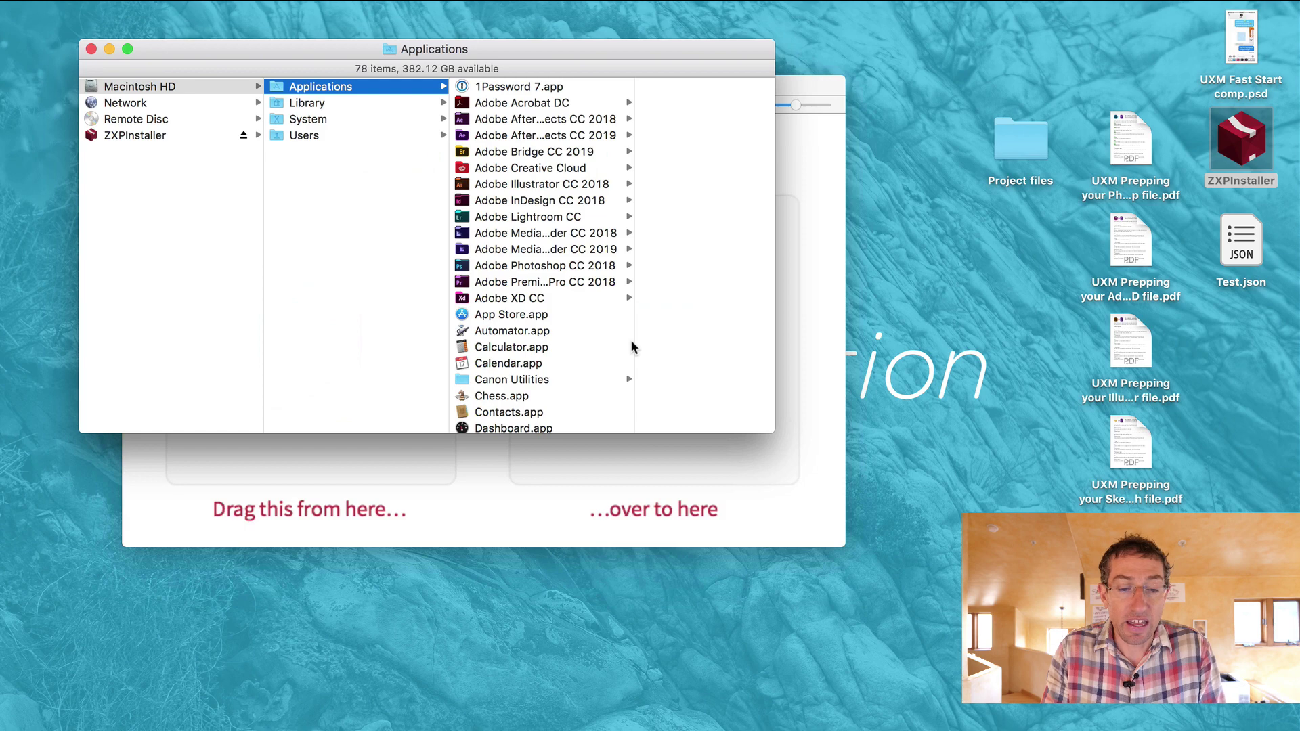
text(zx)
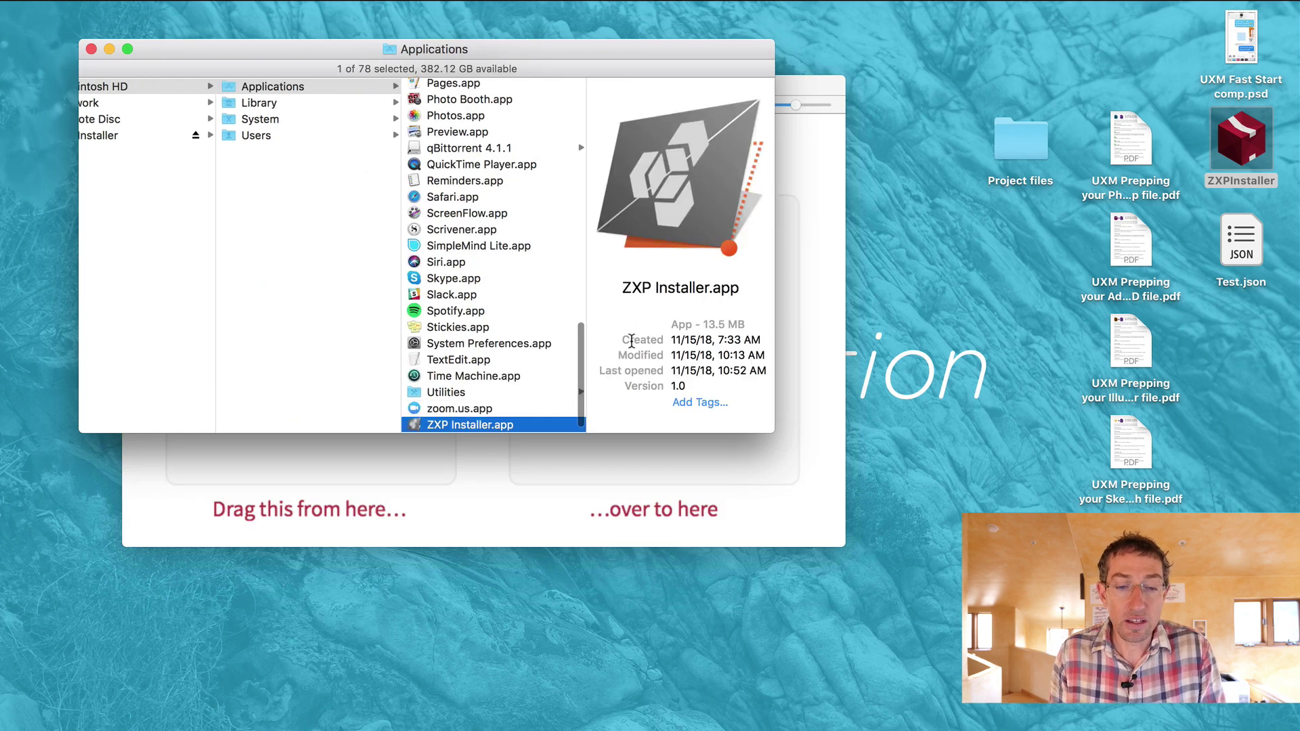
key(super+o)
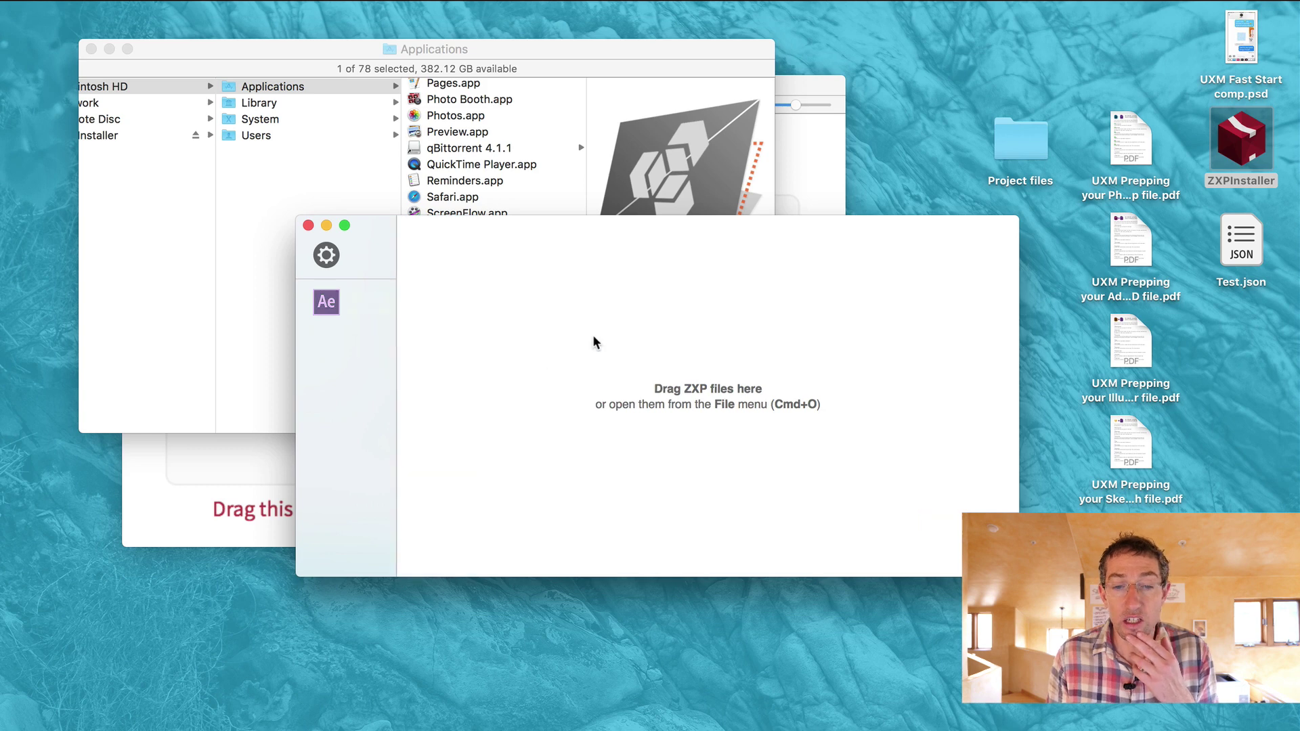
Step: Close the Applications folder window and the ZXPInstaller disk-image window
click(586, 59)
key(super+w)
drag(580, 105, 668, 367)
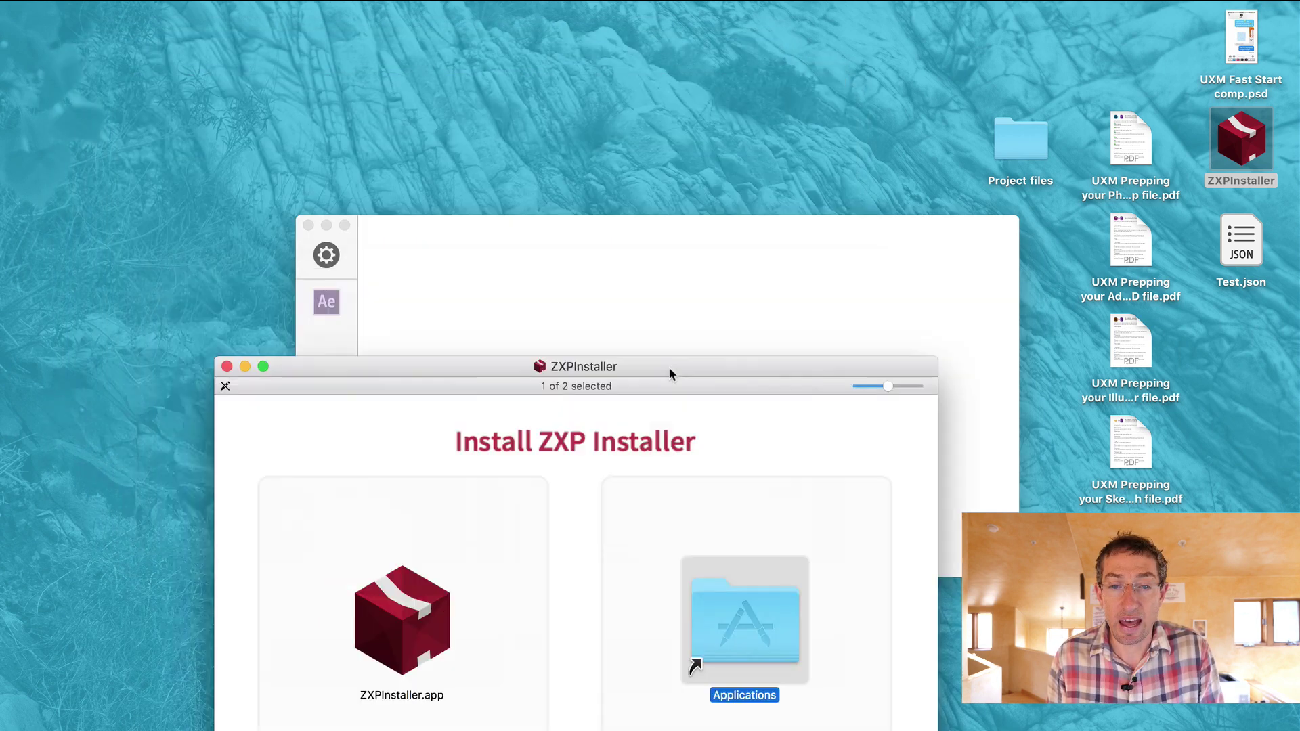
key(super+w)
Step: Open a new Finder window on Downloads with AEUX.zxp selected
click(668, 366)
key(super+o)
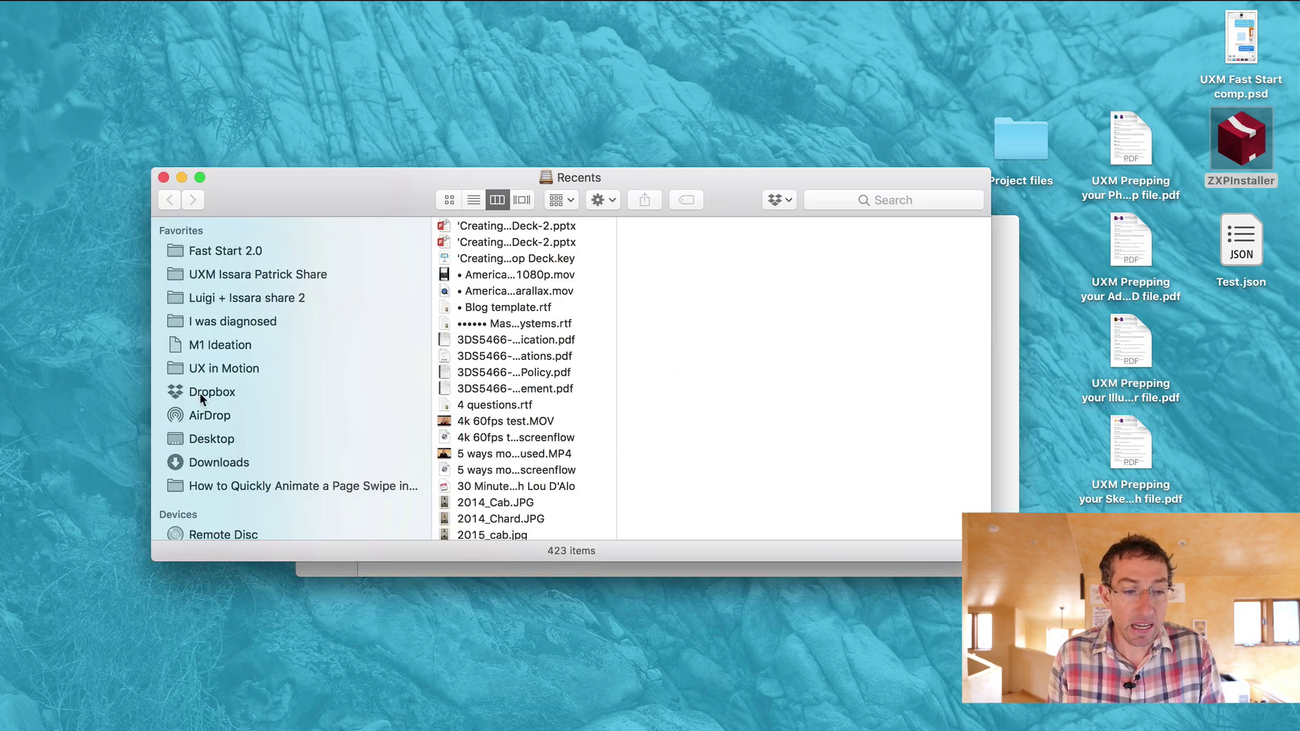
click(226, 462)
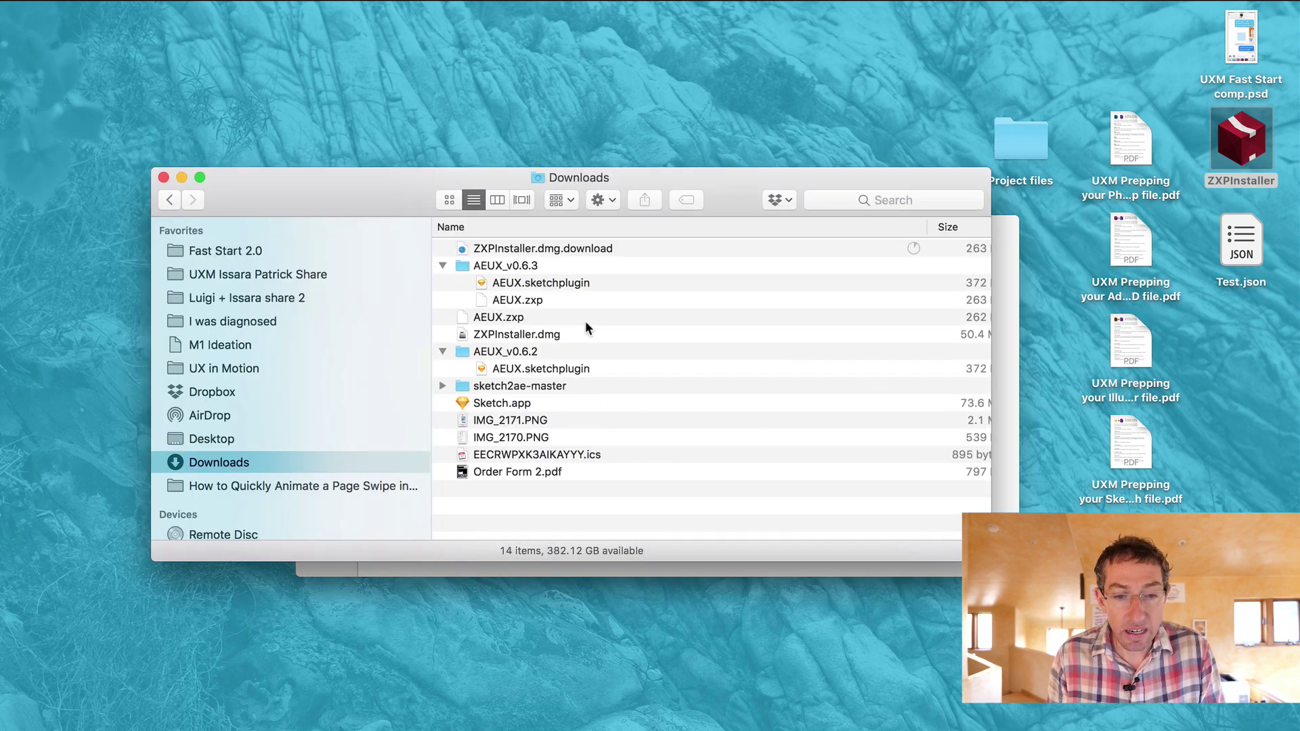
click(505, 300)
drag(386, 208, 543, 559)
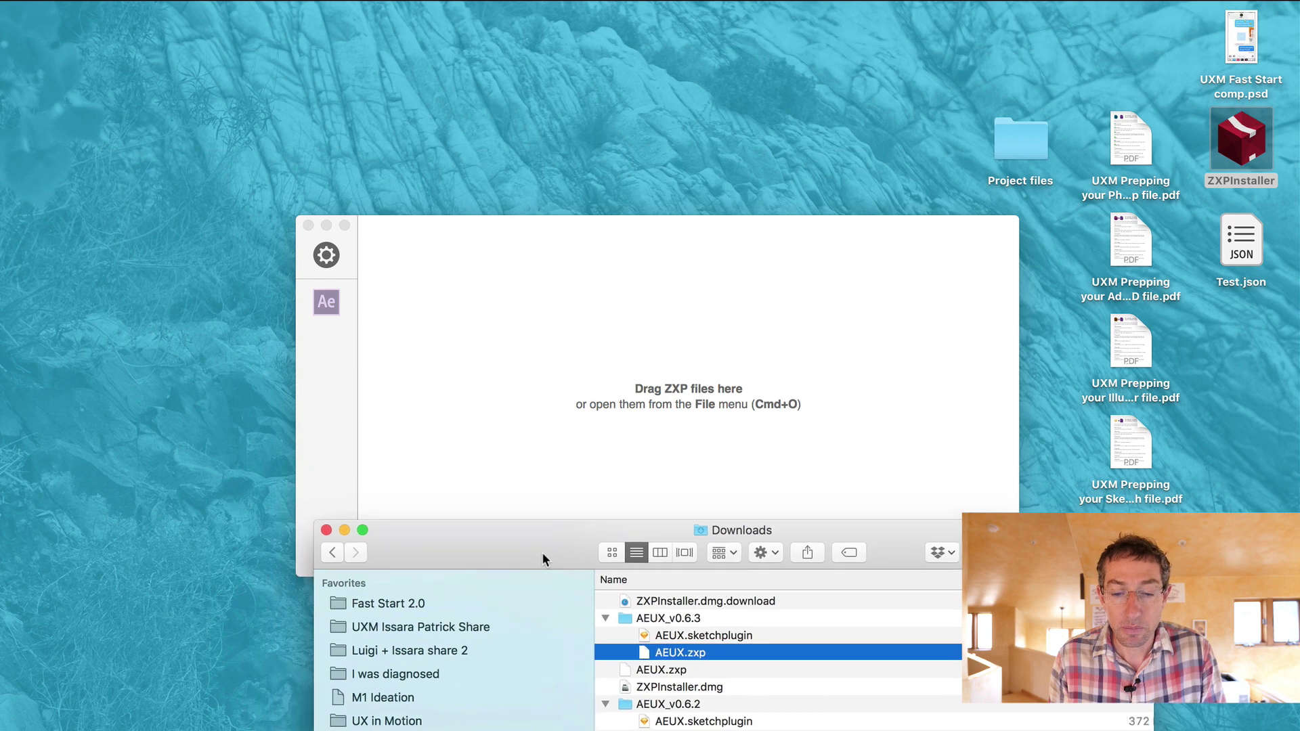
Step: Drop AEUX.zxp onto ZXP Installer to install AEUX for Ps, Ai and Ae
drag(688, 653, 716, 372)
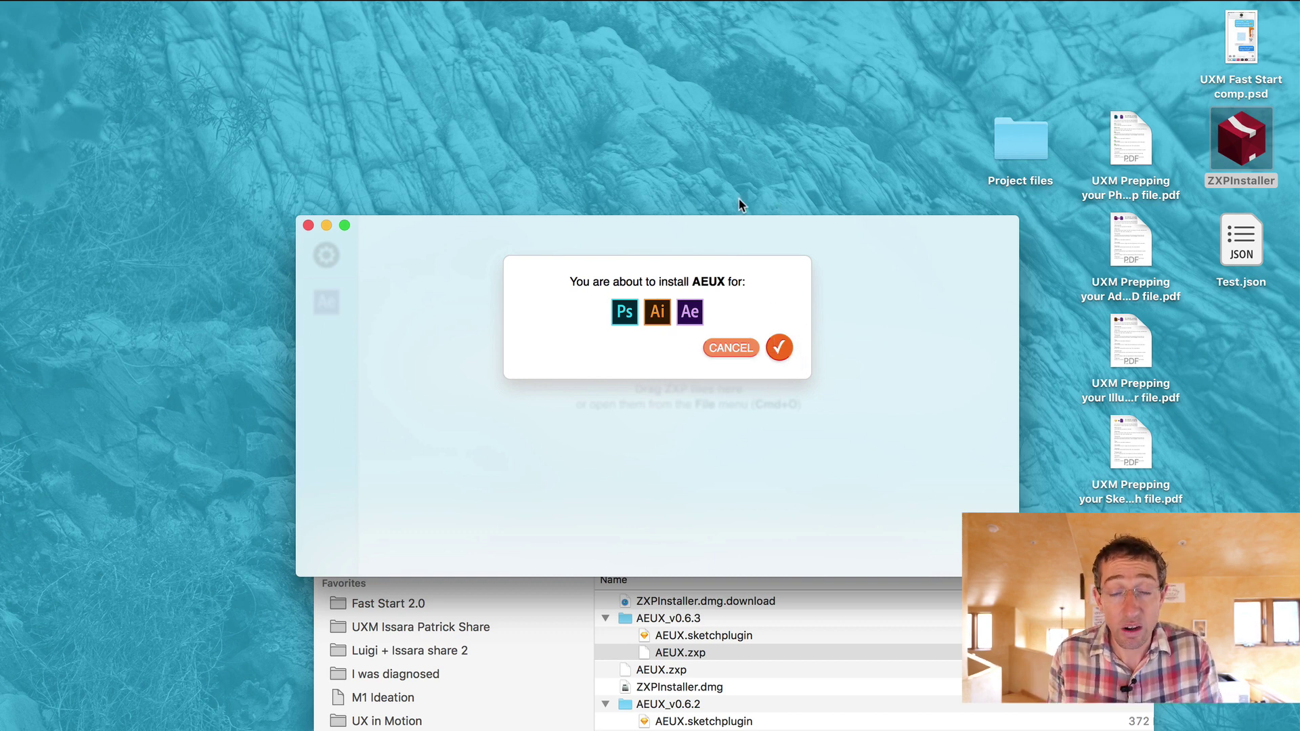
click(633, 149)
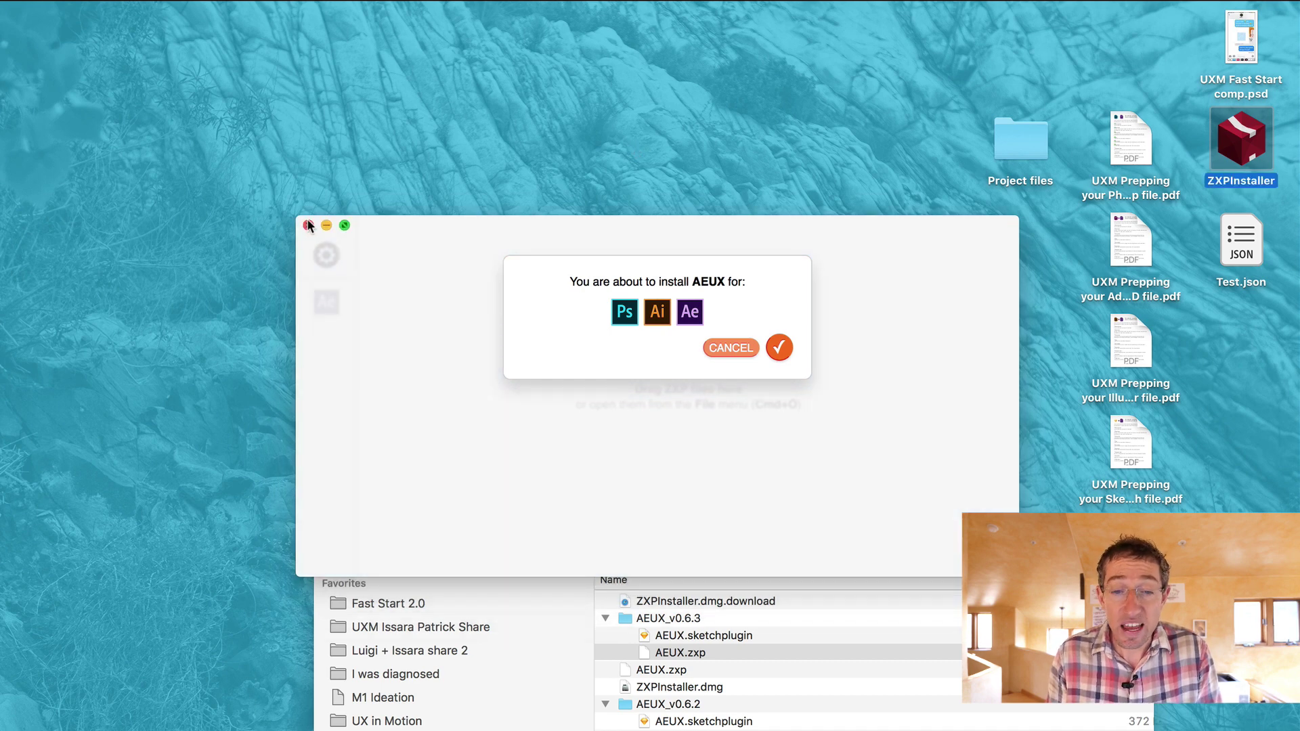
key(super+Tab)
key(super+Tab)
key(super+Tab)
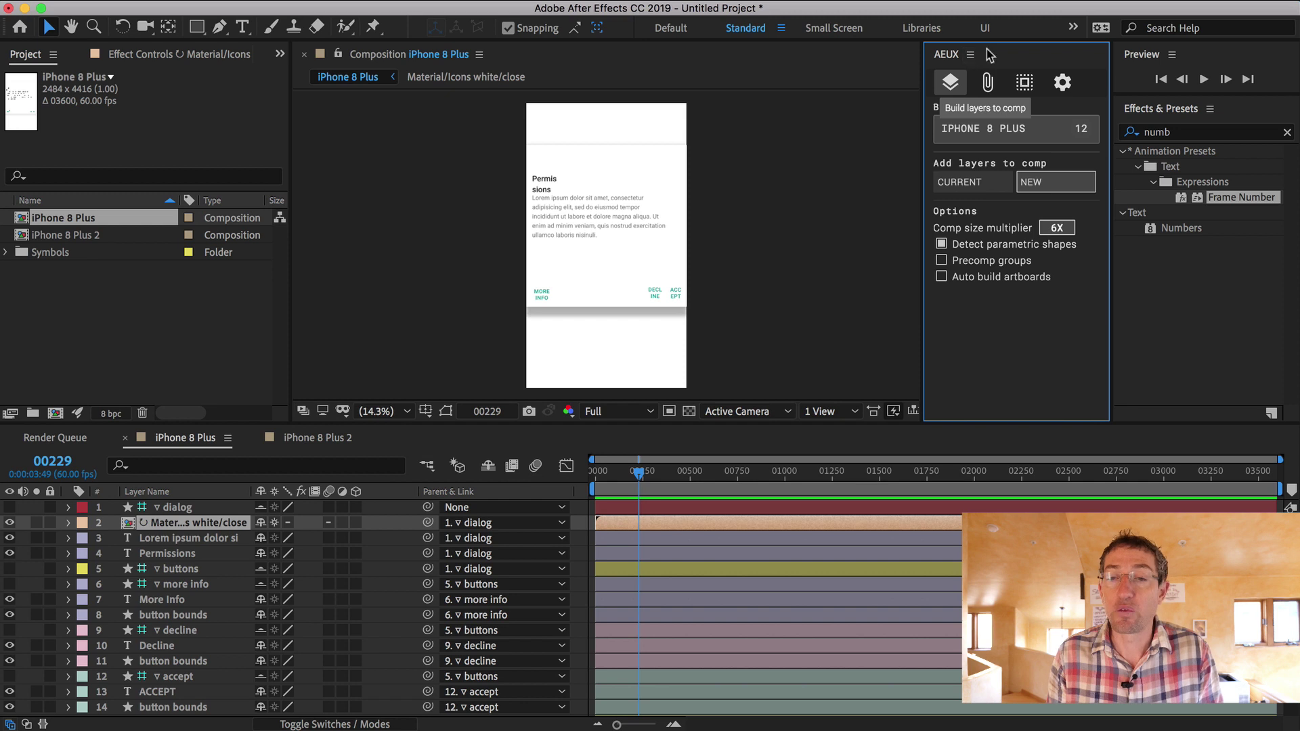
Step: Undock the AEUX panel from its panel menu and close the floating window
right_click(955, 60)
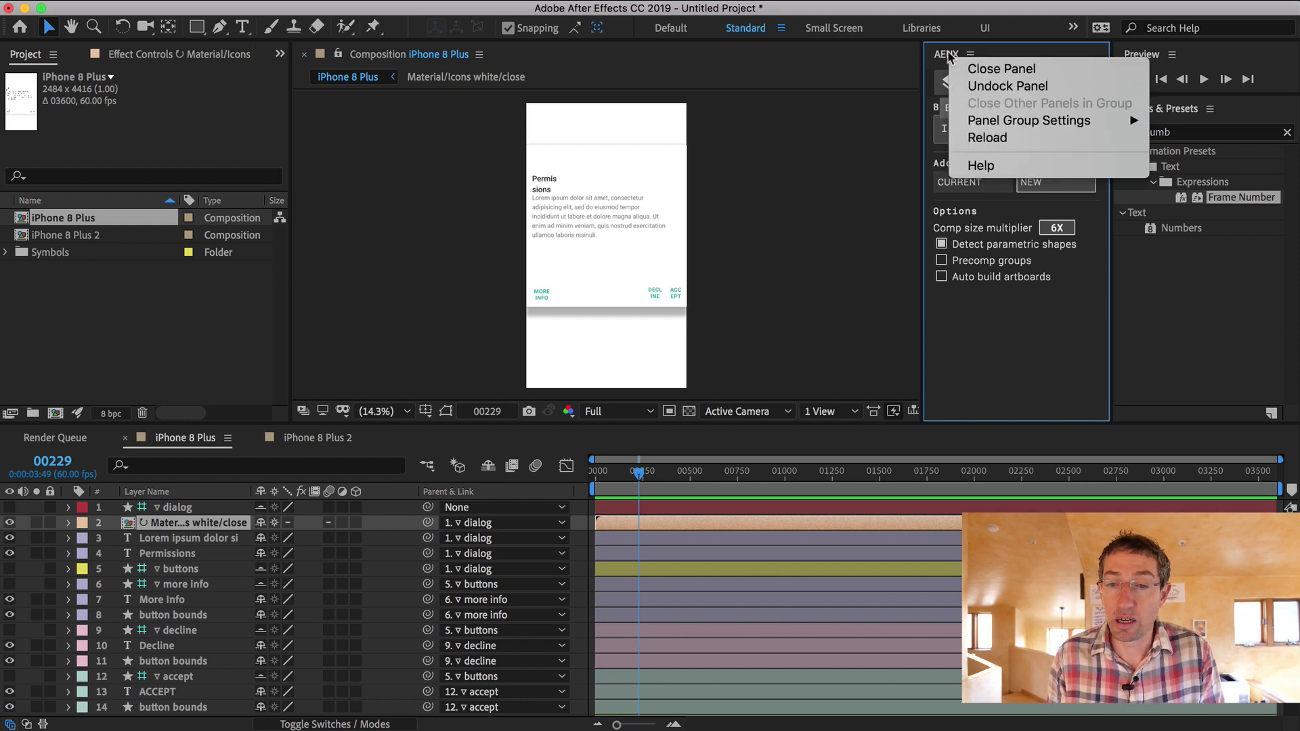
click(985, 86)
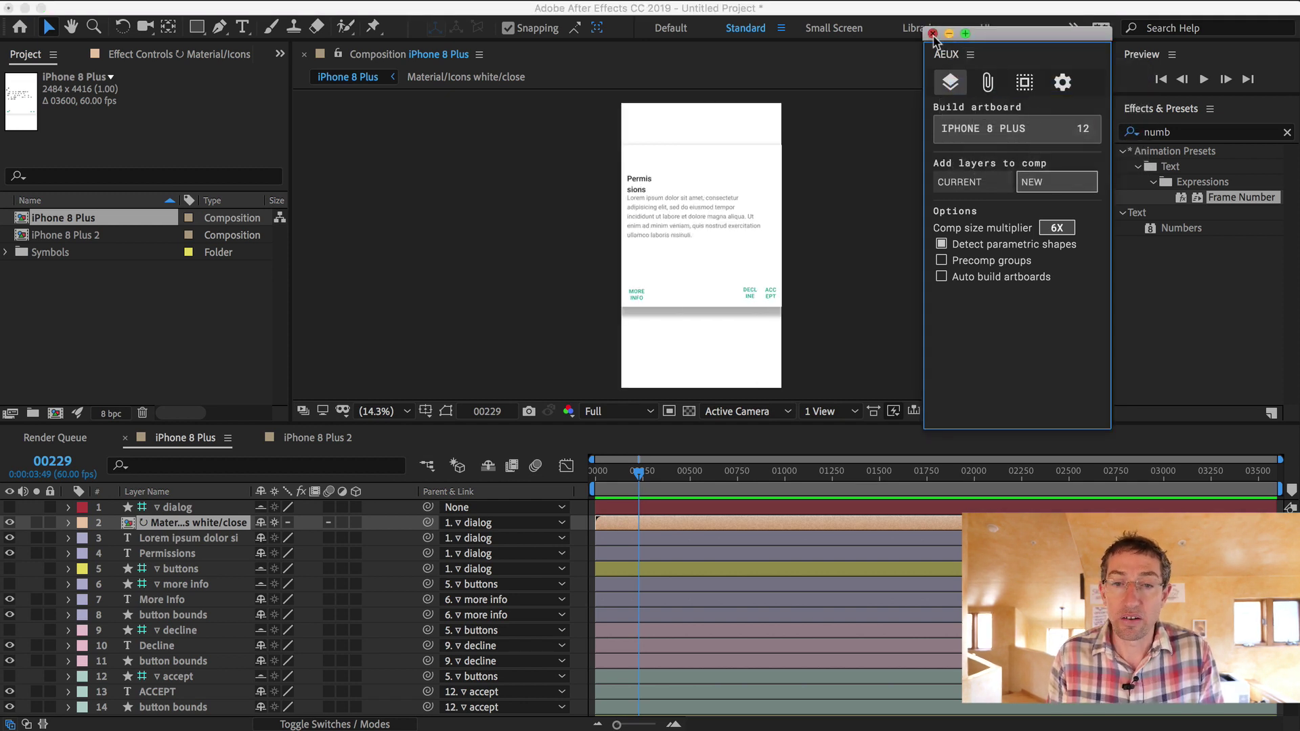
click(932, 34)
Step: Reopen AEUX from Window > Extensions and dock it beside the Composition viewer
click(455, 9)
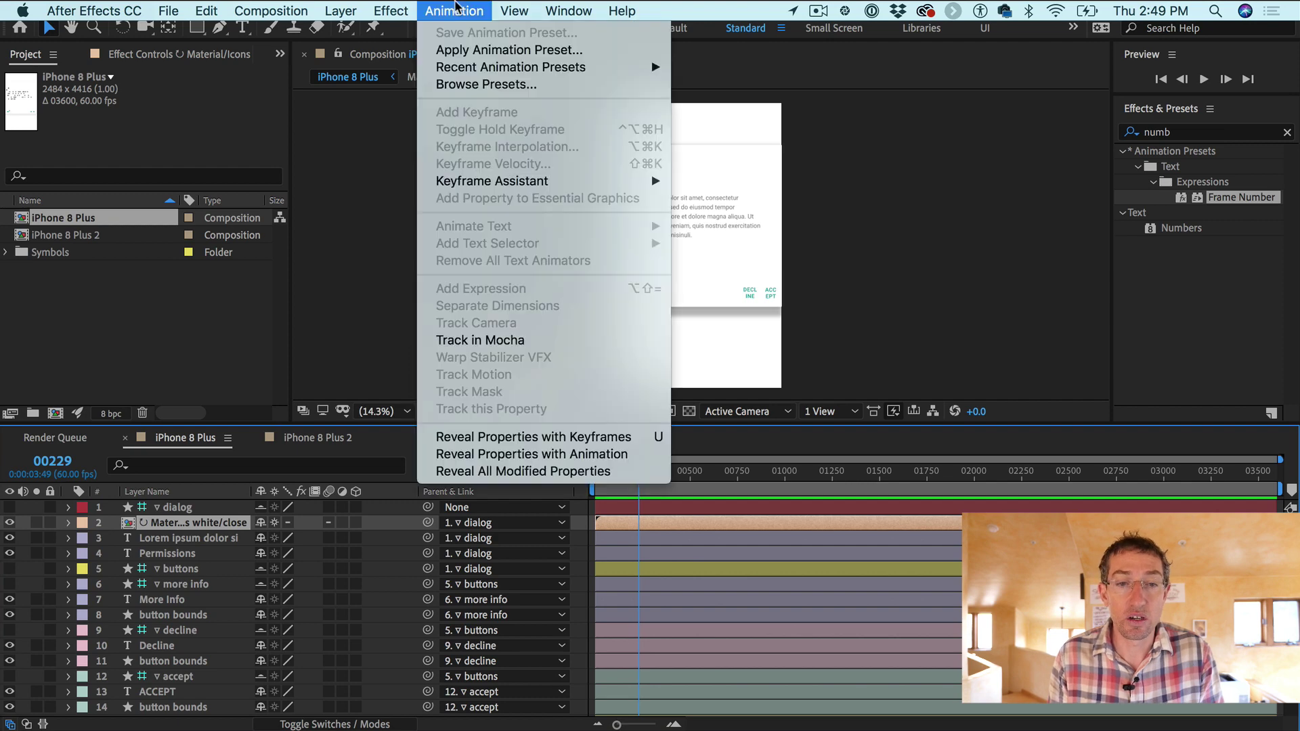
mouse_move(576, 10)
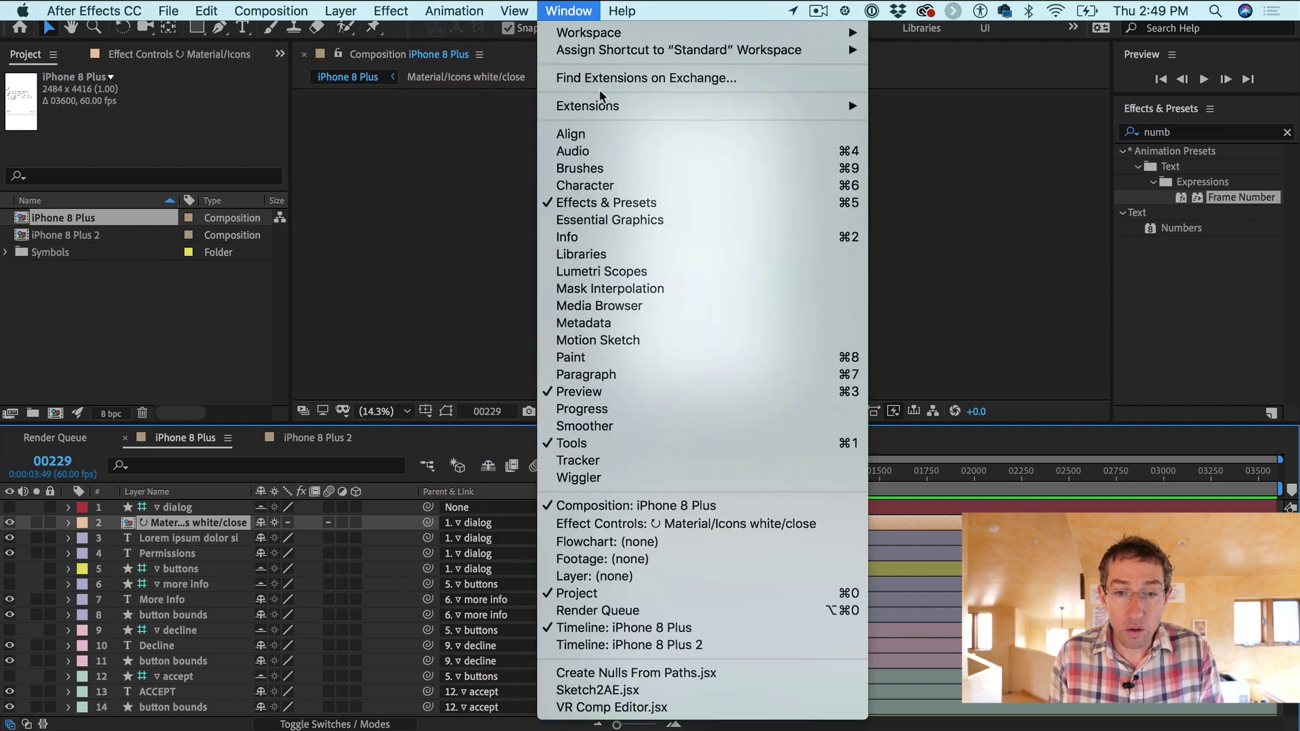
mouse_move(604, 111)
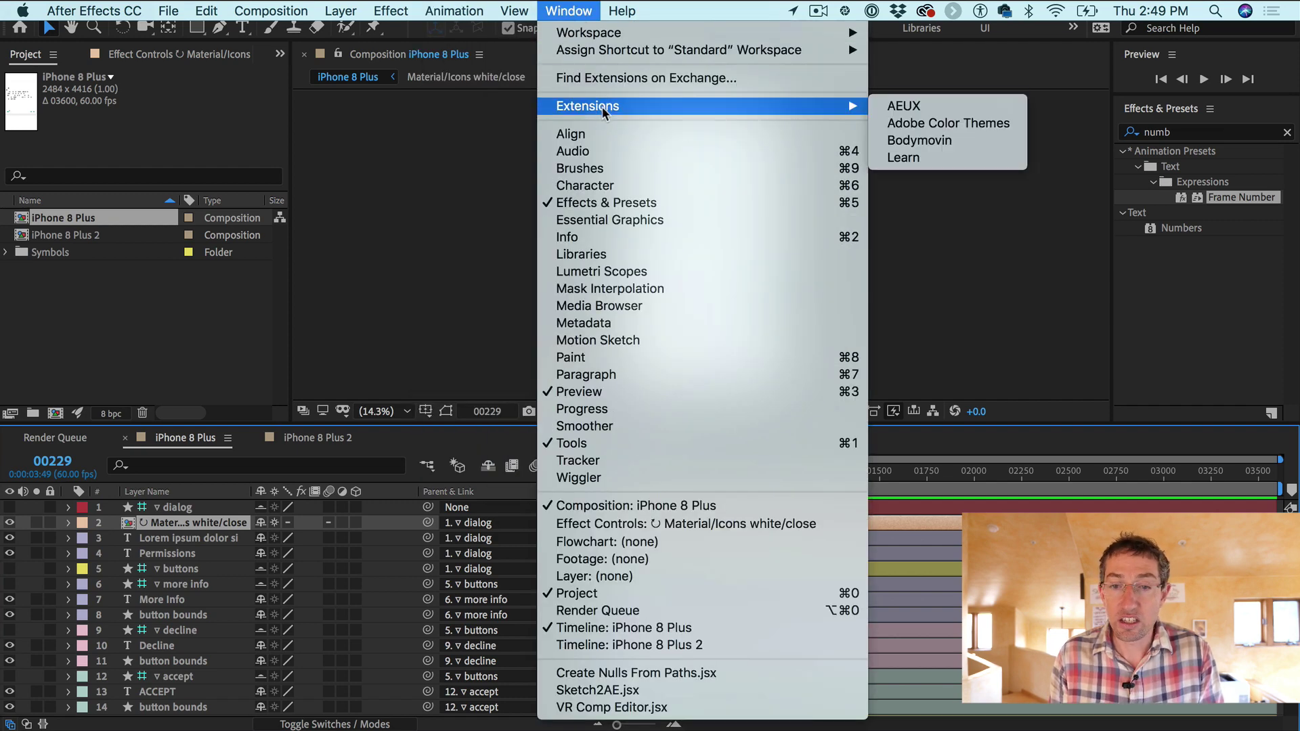
click(905, 106)
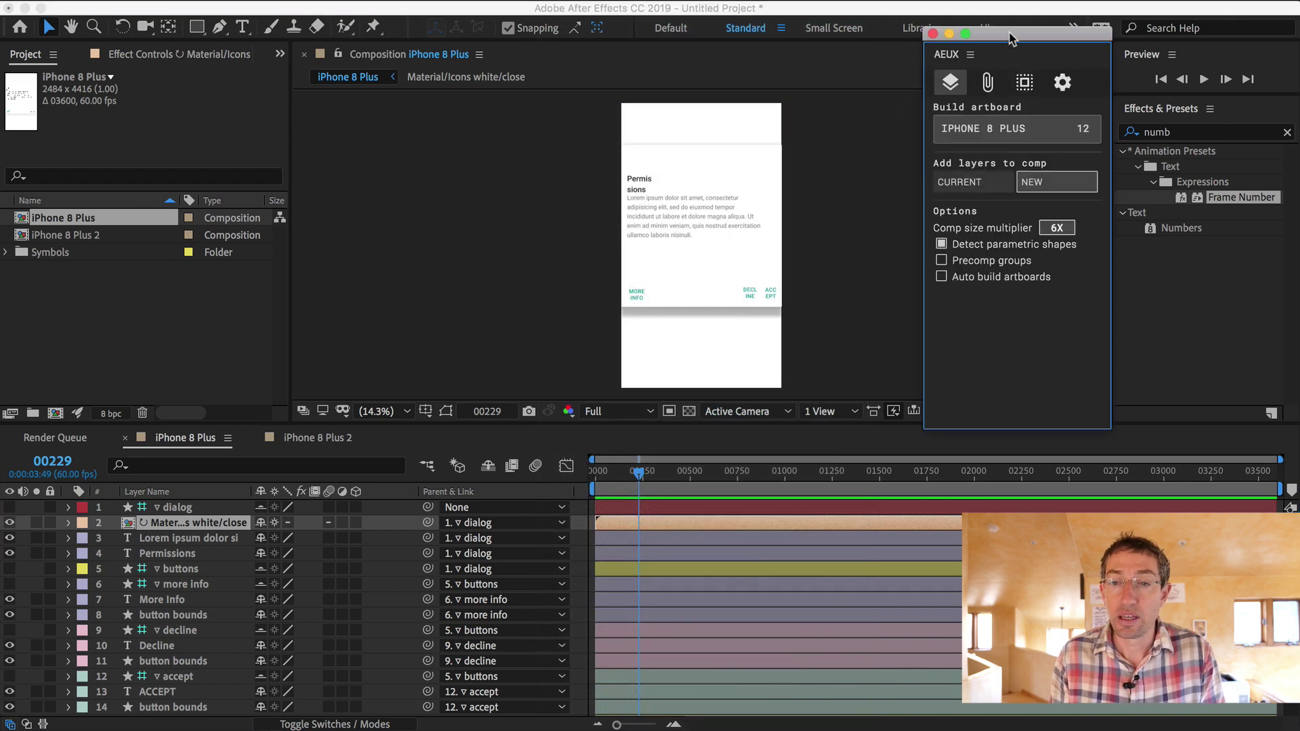
drag(1012, 33, 642, 135)
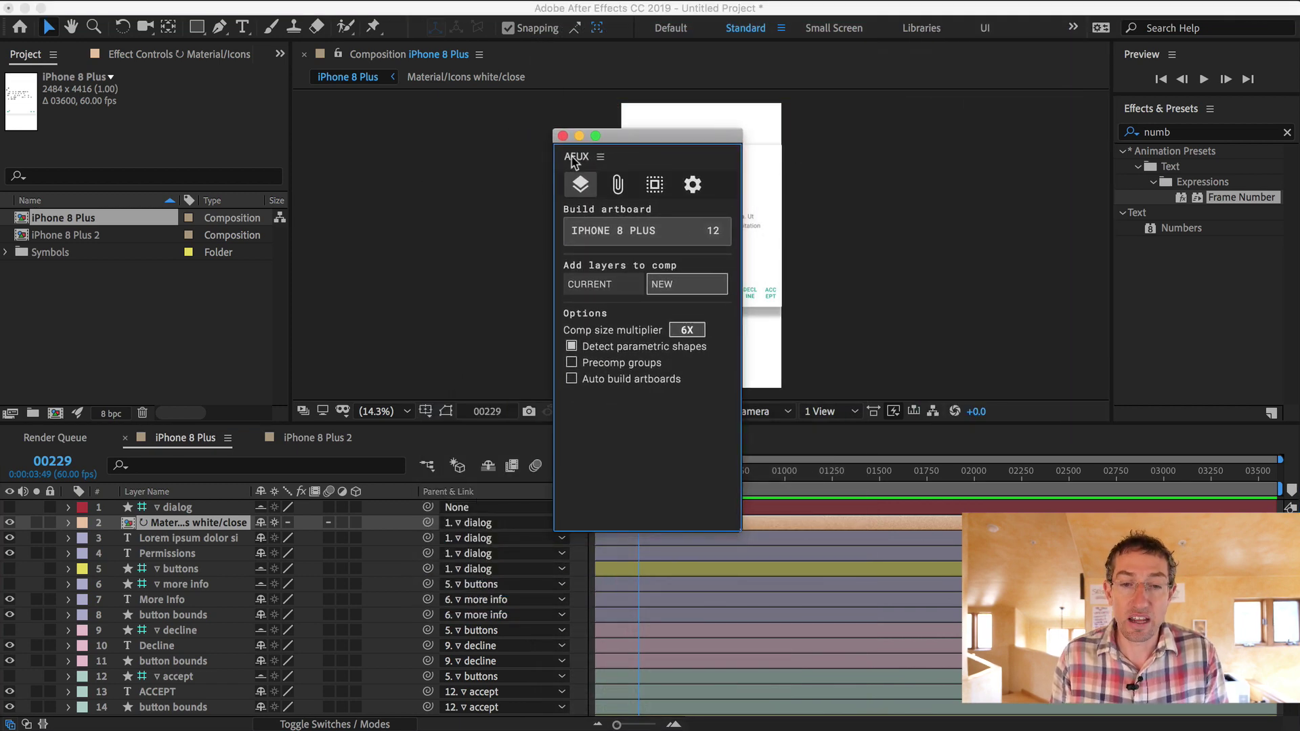
drag(893, 162, 1087, 165)
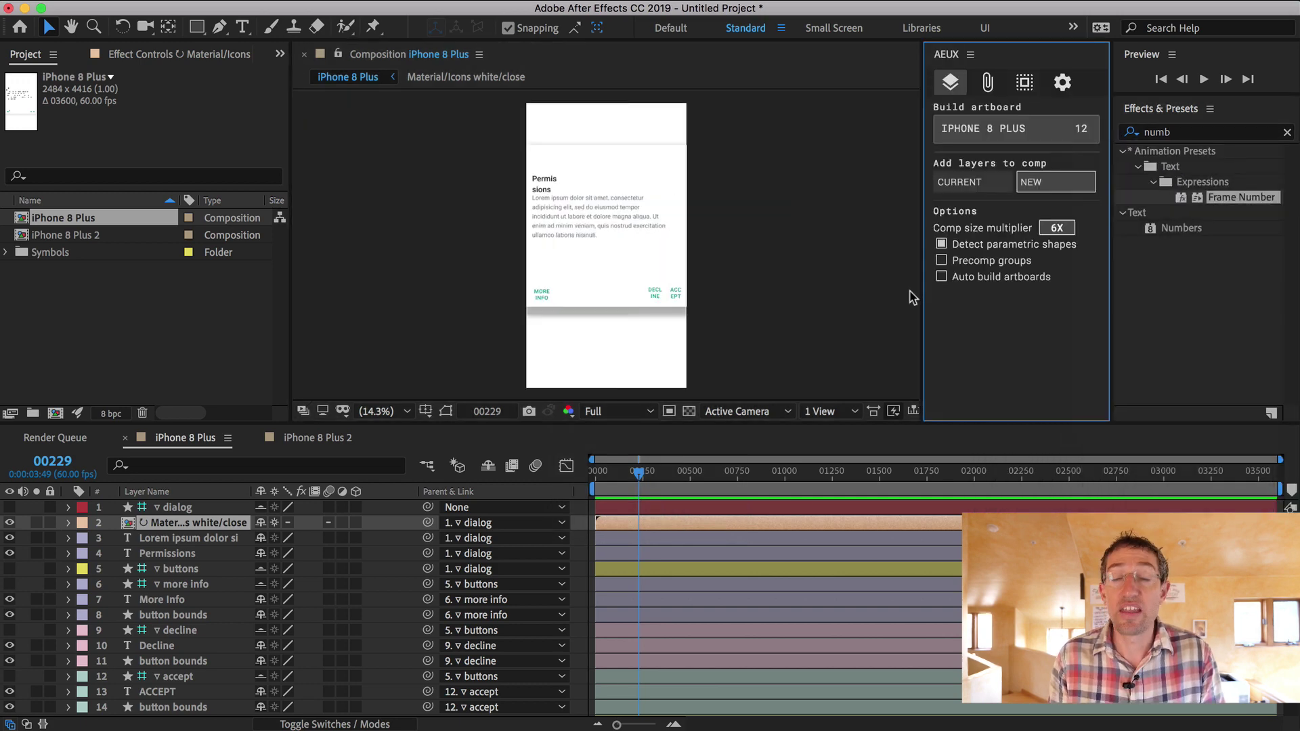